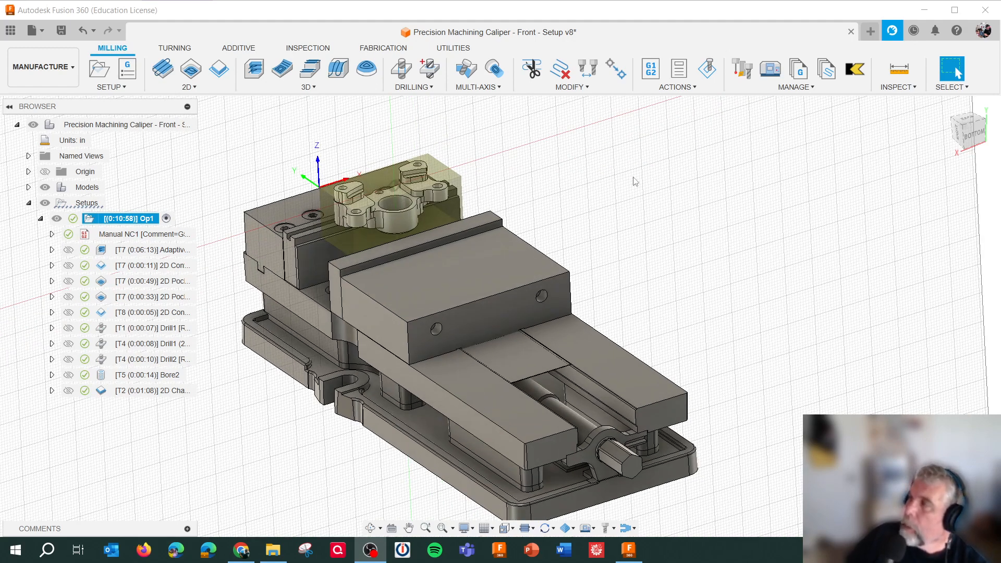
Step: View the tools available in the tool library, and close it again
left_click(743, 73)
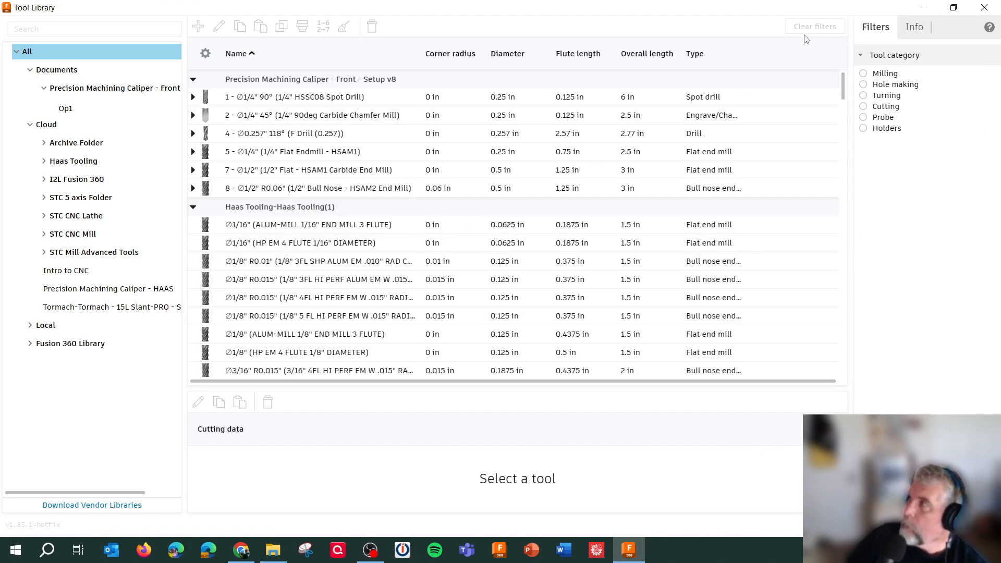
left_click(985, 7)
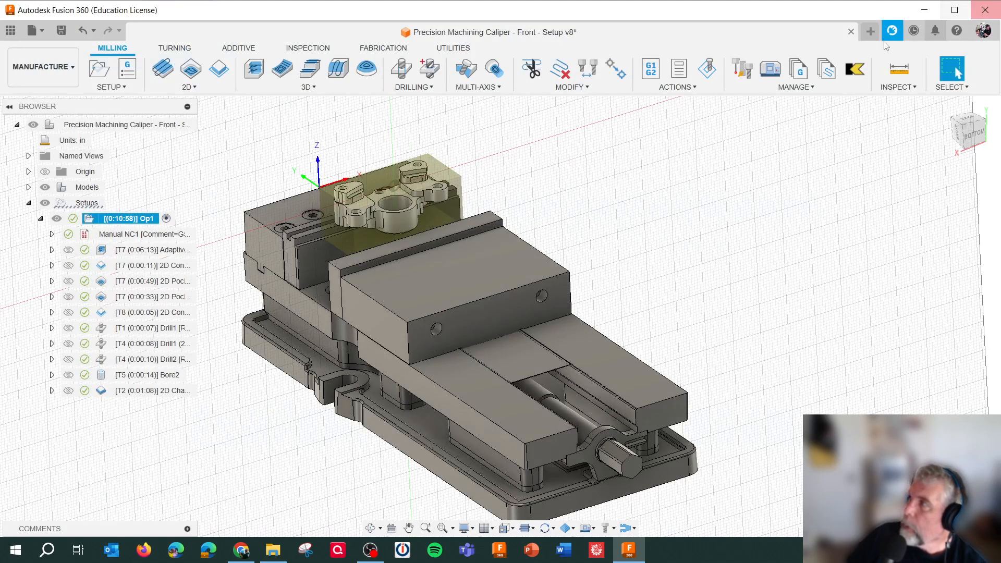
Step: Open the machine definition of the Haas STC TM1P from the STC TM CNC Mill folder of the machine library
left_click(771, 69)
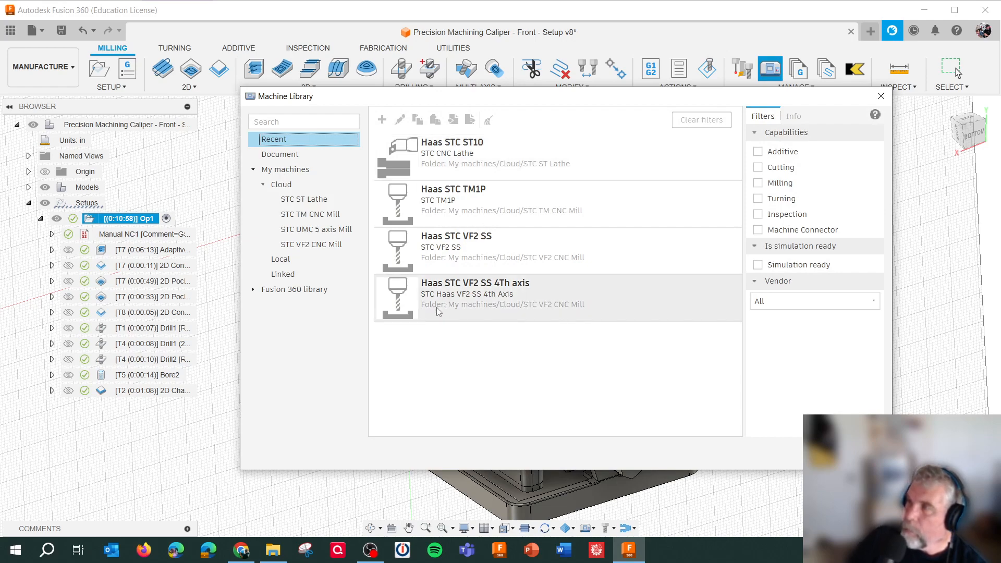
left_click(496, 205)
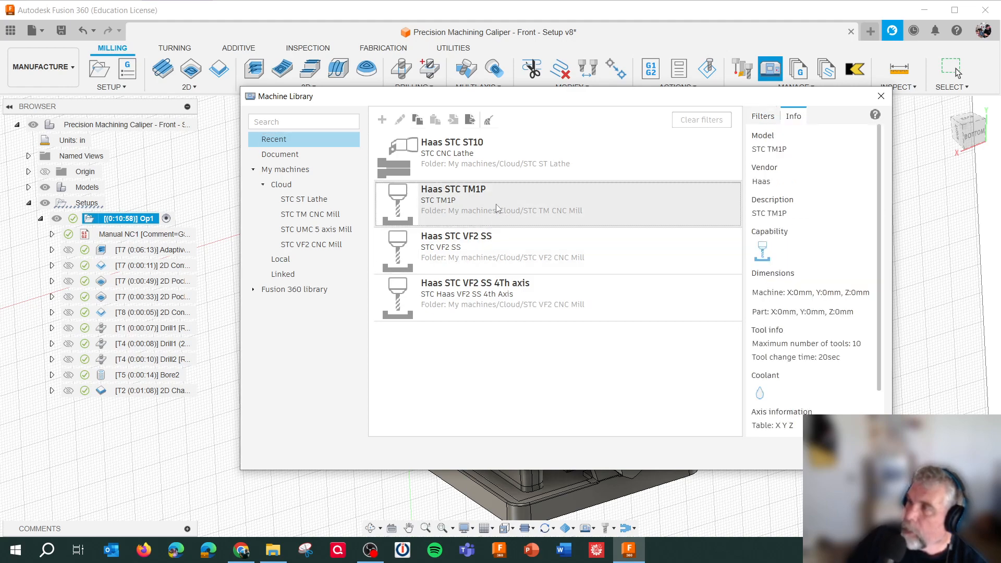
right_click(499, 201)
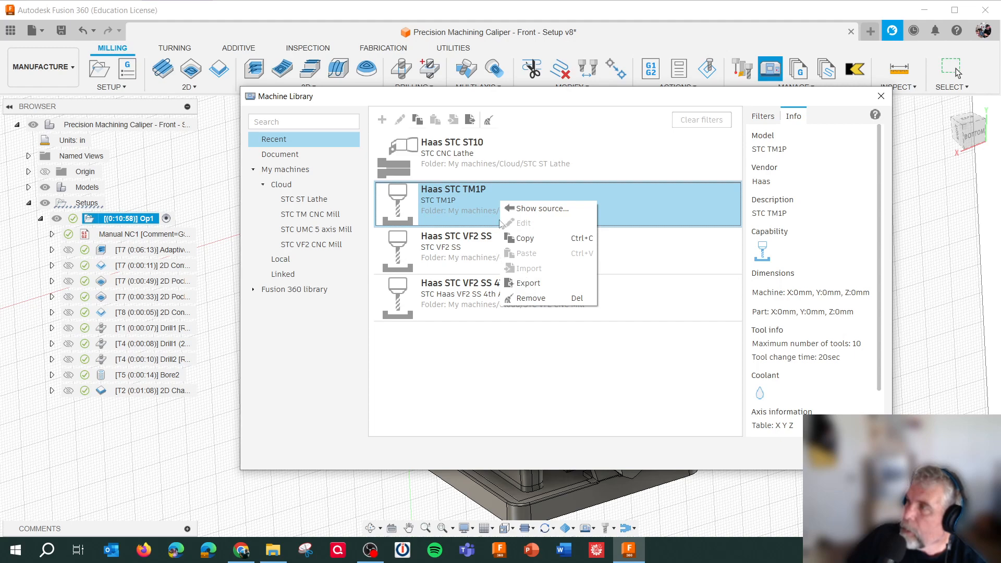
left_click(478, 206)
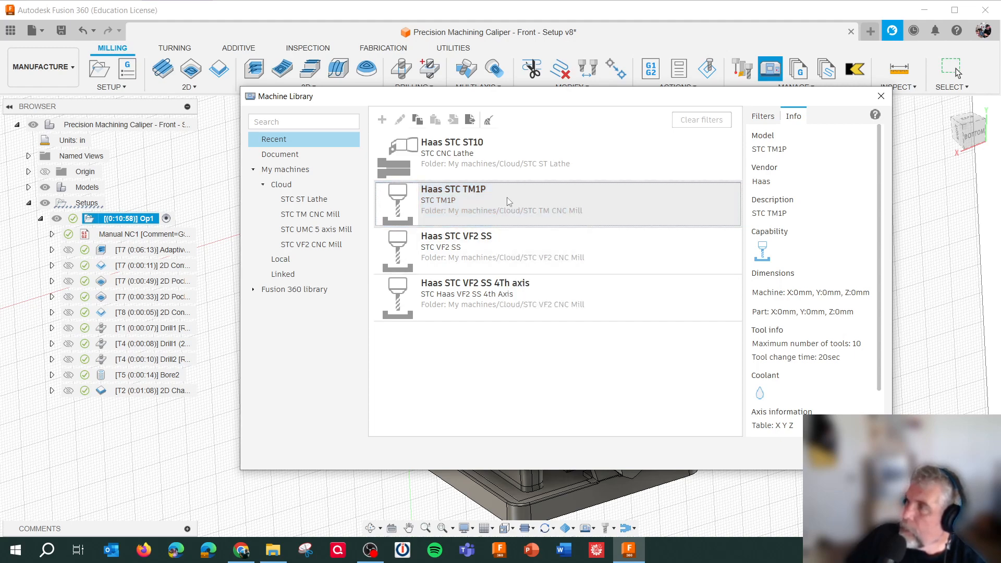
left_click(312, 215)
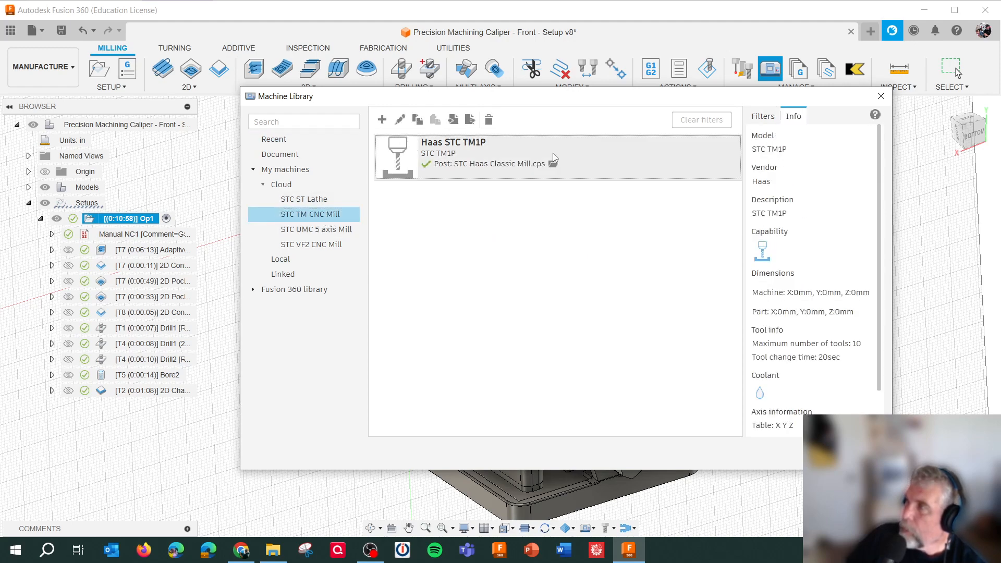
right_click(588, 155)
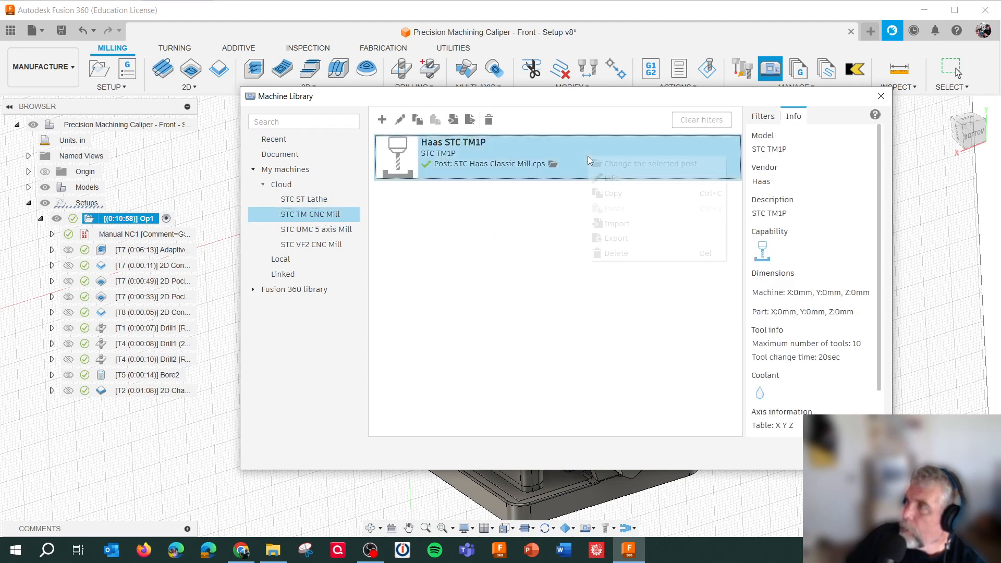
left_click(606, 179)
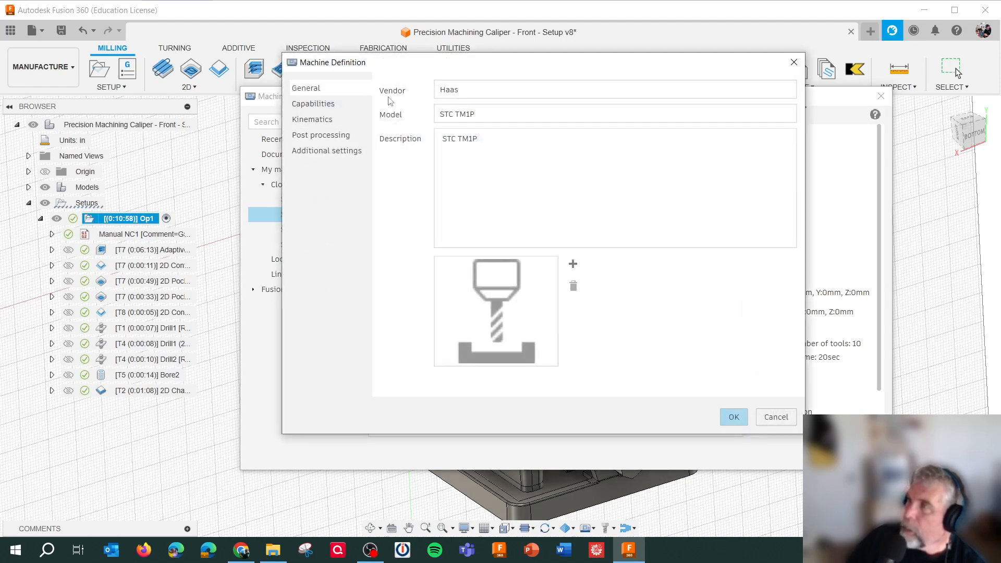
Step: Review the TM1P's capabilities, Z-axis kinematics, post processing and additional settings in its machine definition
left_click(315, 103)
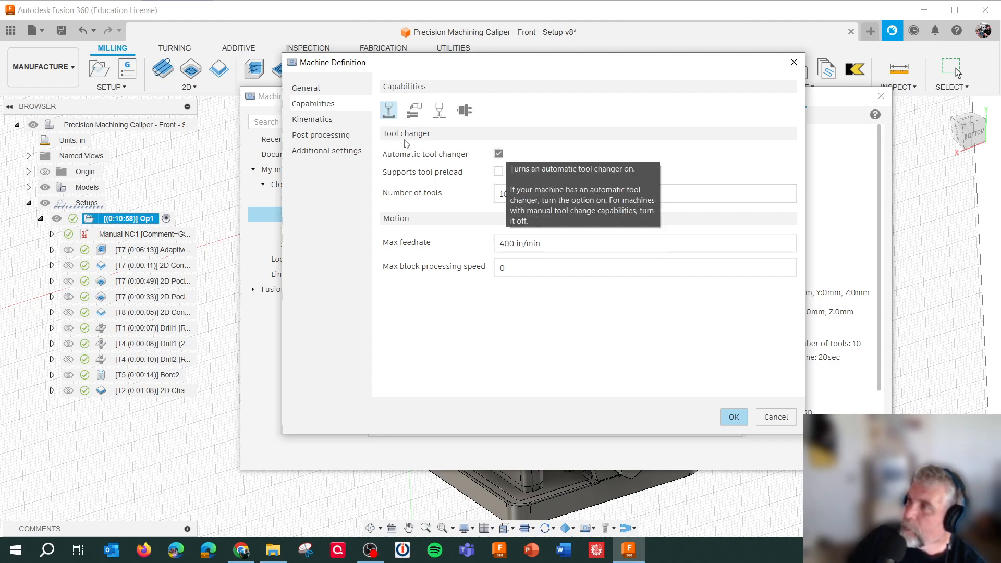
left_click(328, 123)
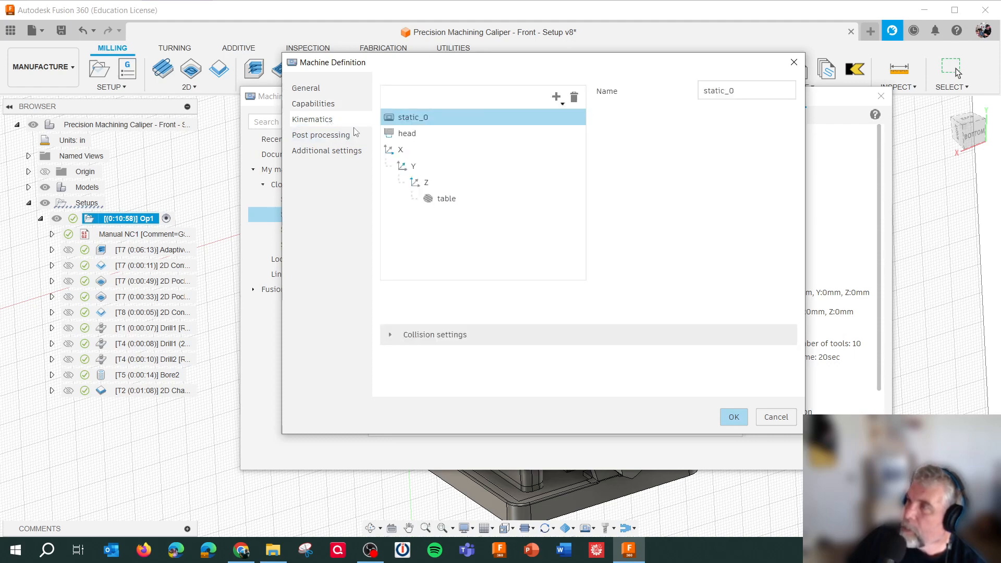
left_click(432, 187)
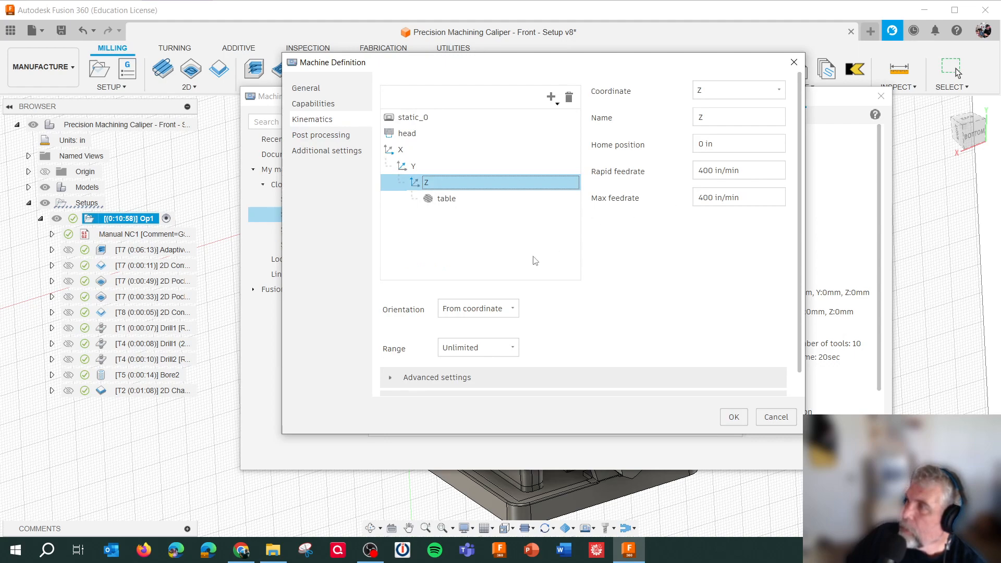
scroll(502, 296, "down", 1)
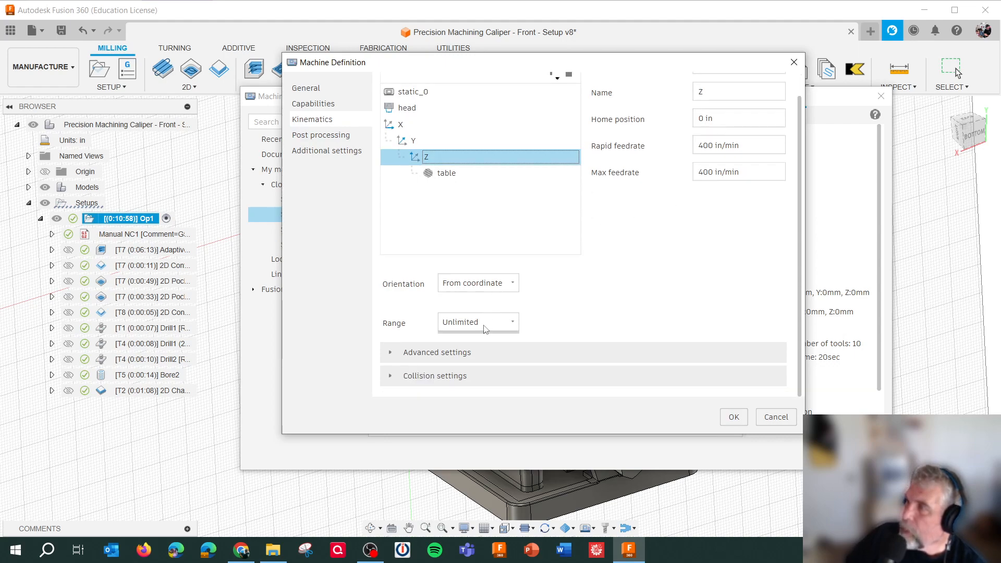
left_click(331, 137)
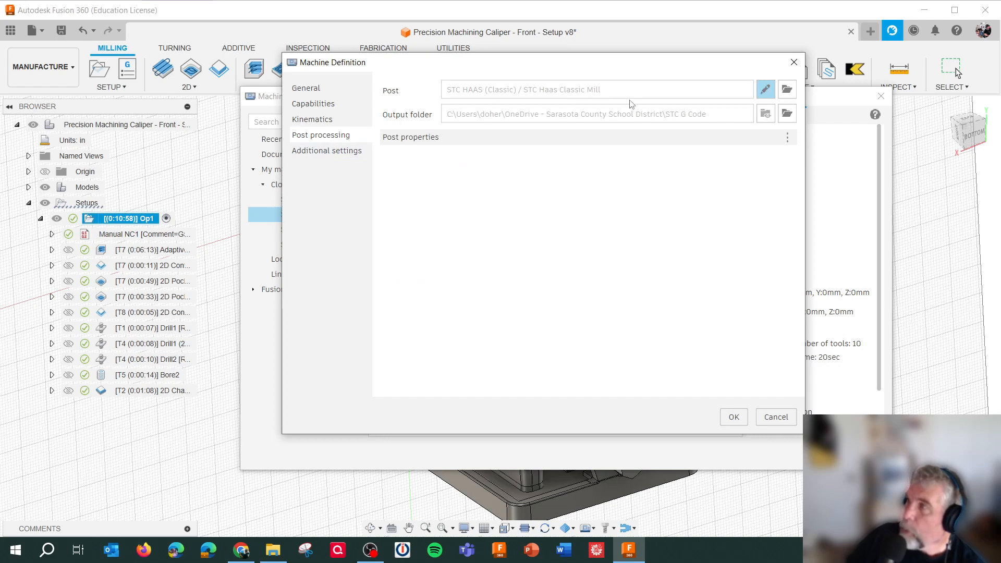
left_click(337, 152)
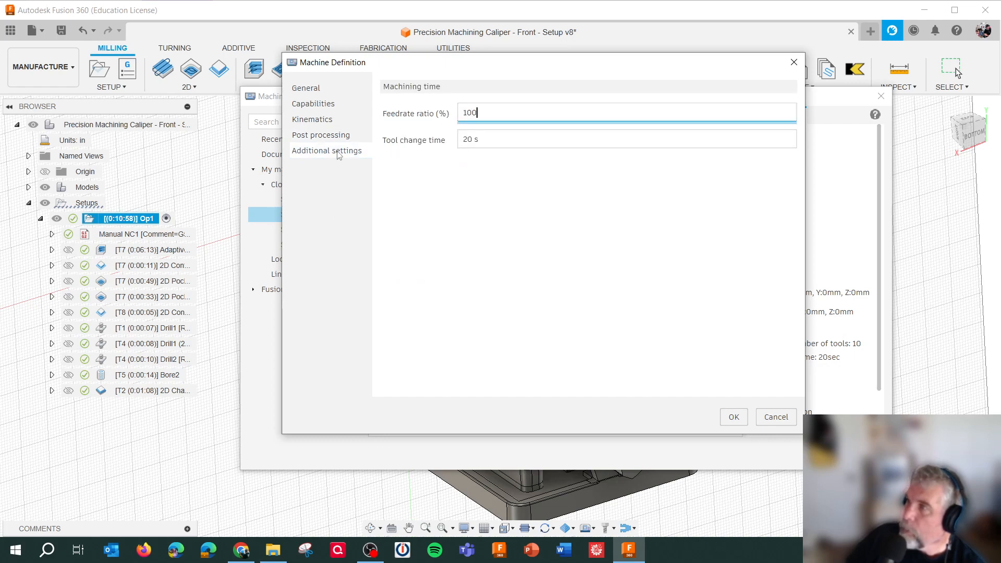
Step: Check the maximum spindle speed of the TM1P's head, and leave the machine definition without saving
left_click(330, 121)
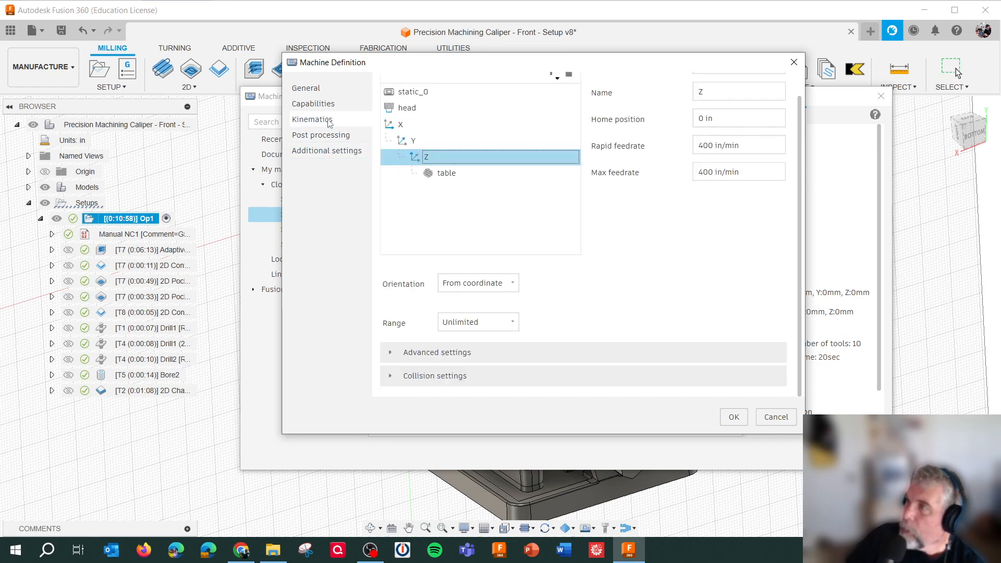
left_click(418, 110)
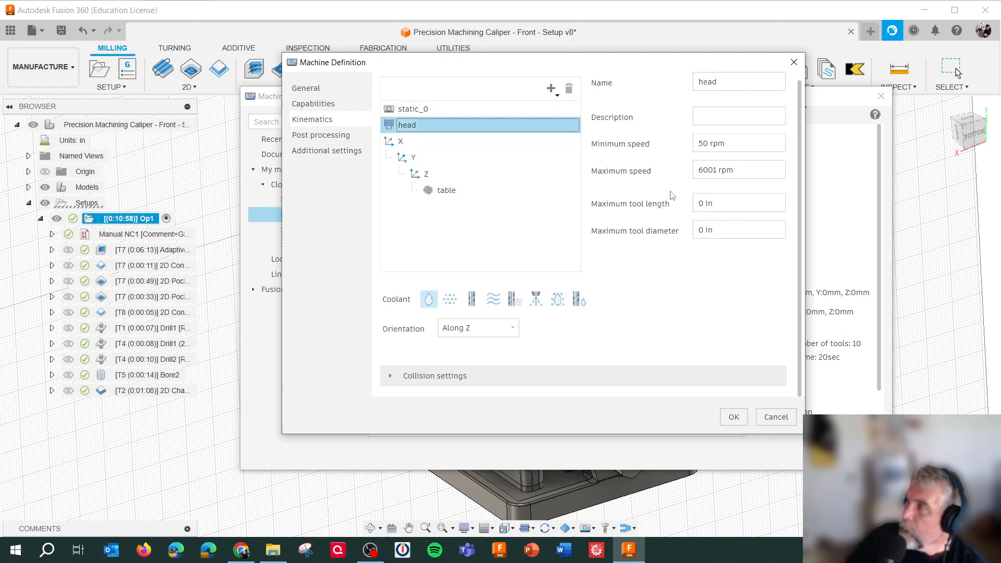
left_click(739, 172)
left_click(772, 417)
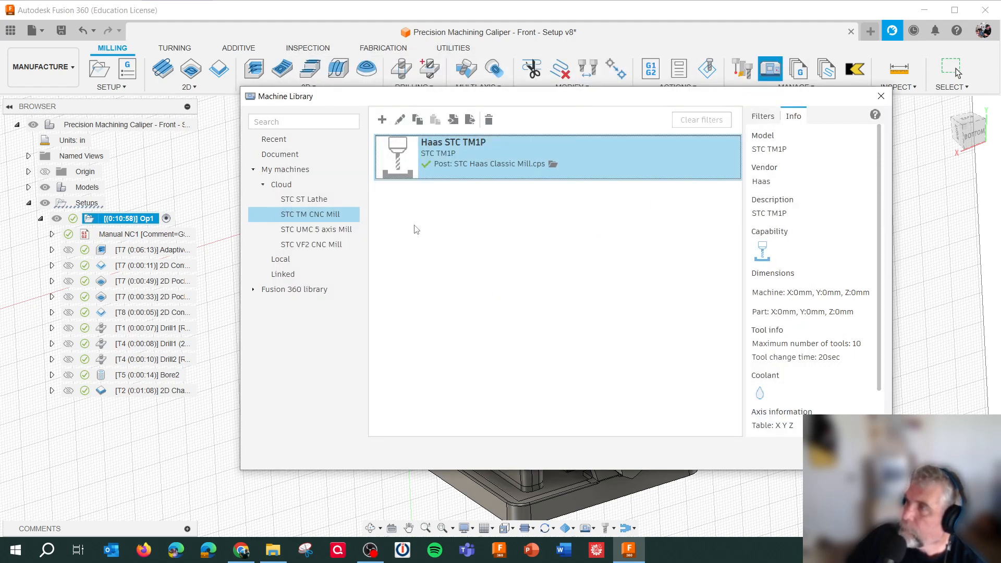
Step: Check the head's maximum spindle speed in the Haas STC VF2 SS definition, and leave the machine library without changes
left_click(319, 244)
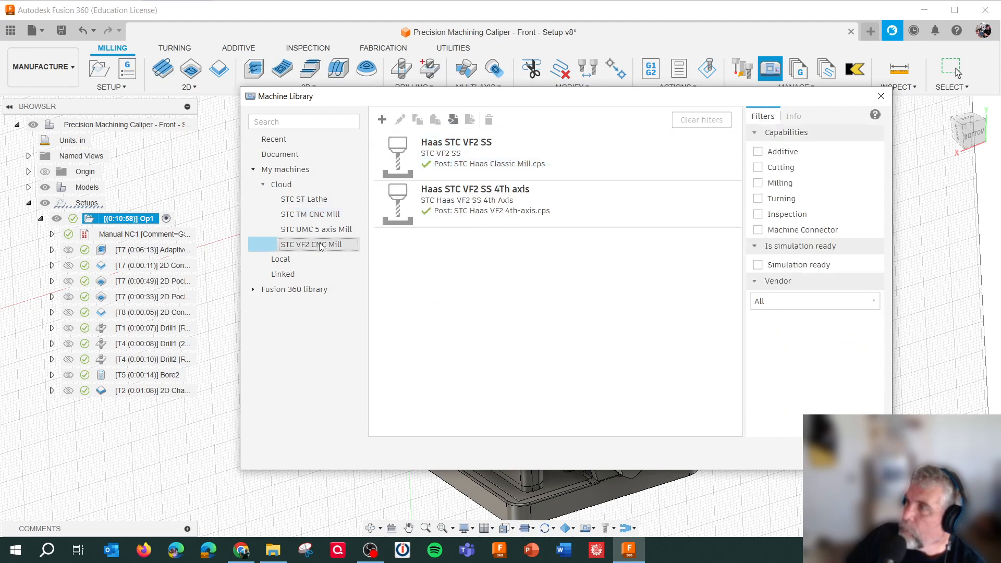
left_click(474, 149)
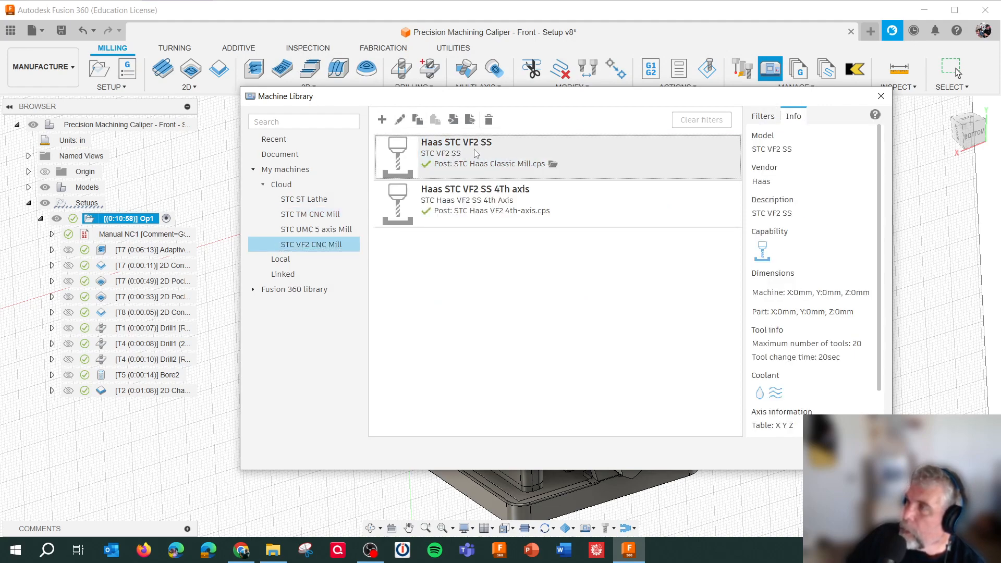
right_click(474, 149)
left_click(493, 172)
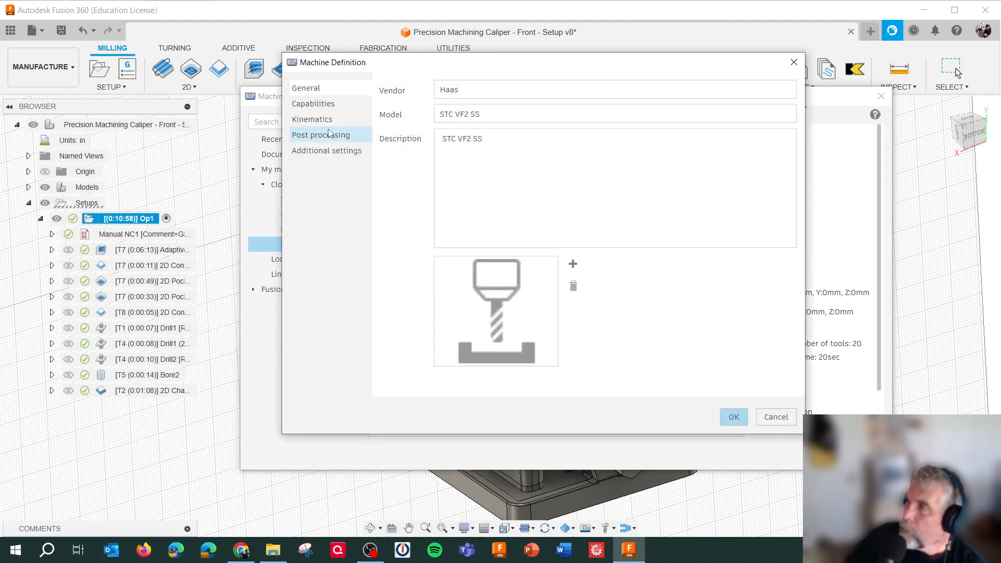
left_click(326, 120)
left_click(420, 137)
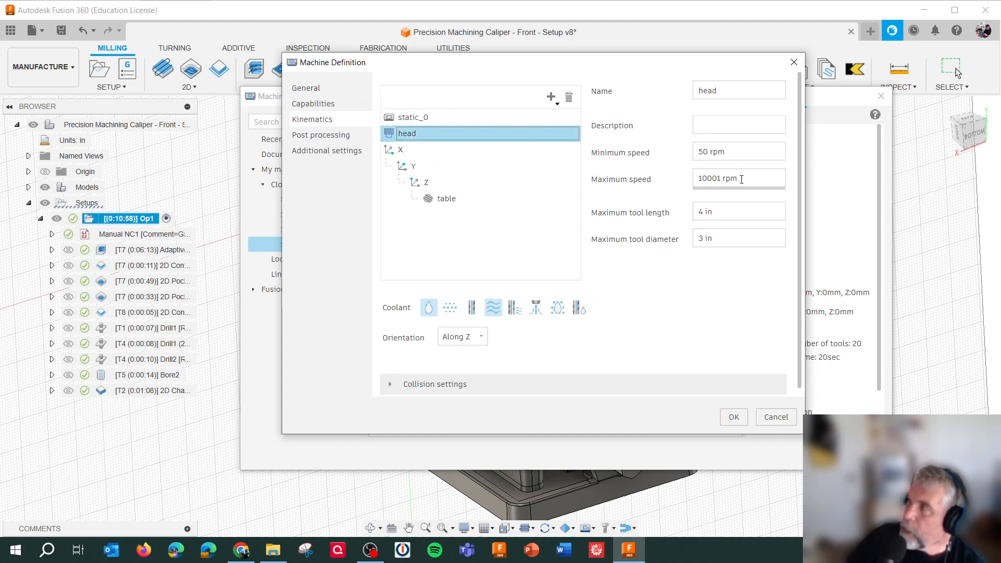
left_click(775, 418)
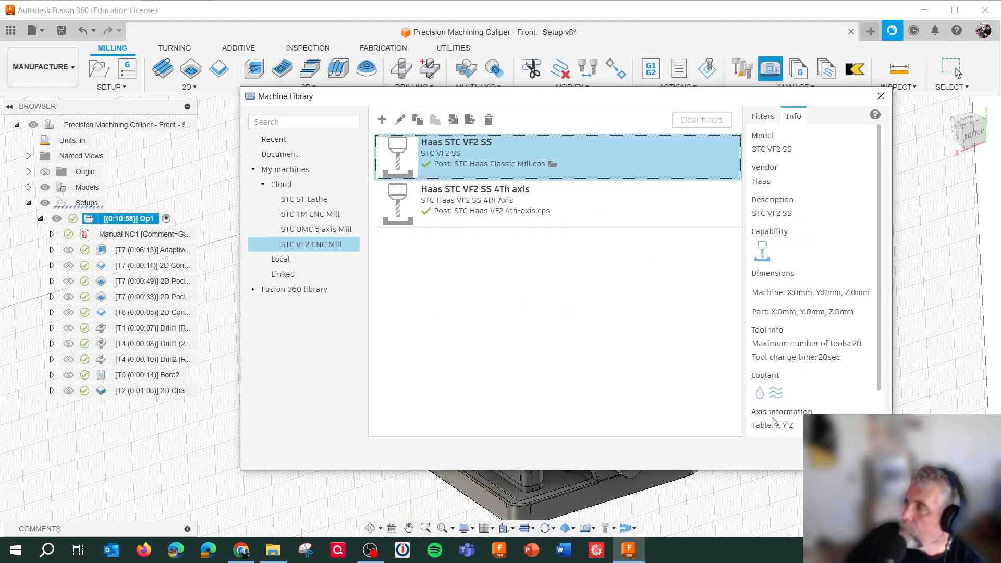
left_click(858, 453)
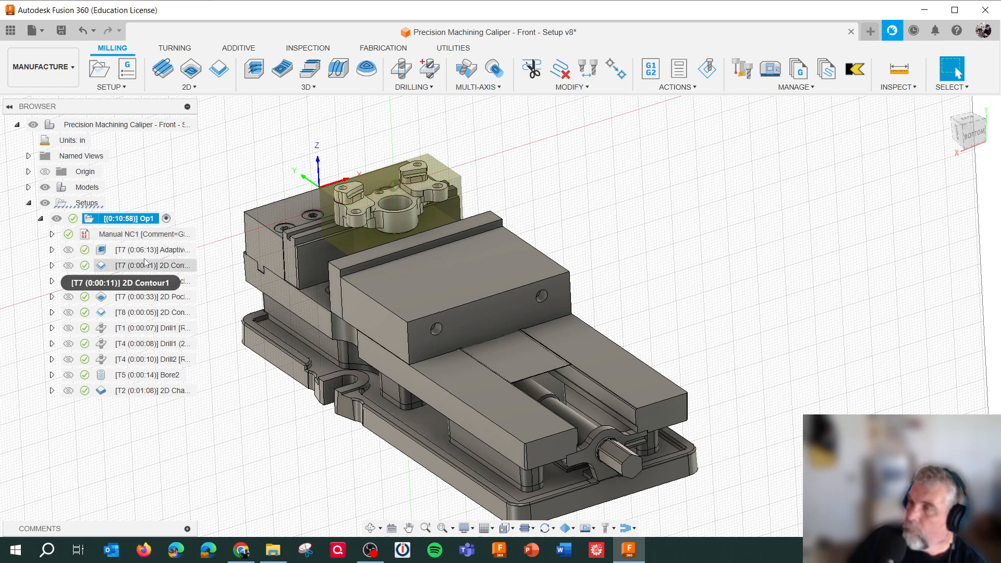
Step: Open the first Adaptive operation of Op1 for editing, and check its feed and speed preset choices
right_click(146, 251)
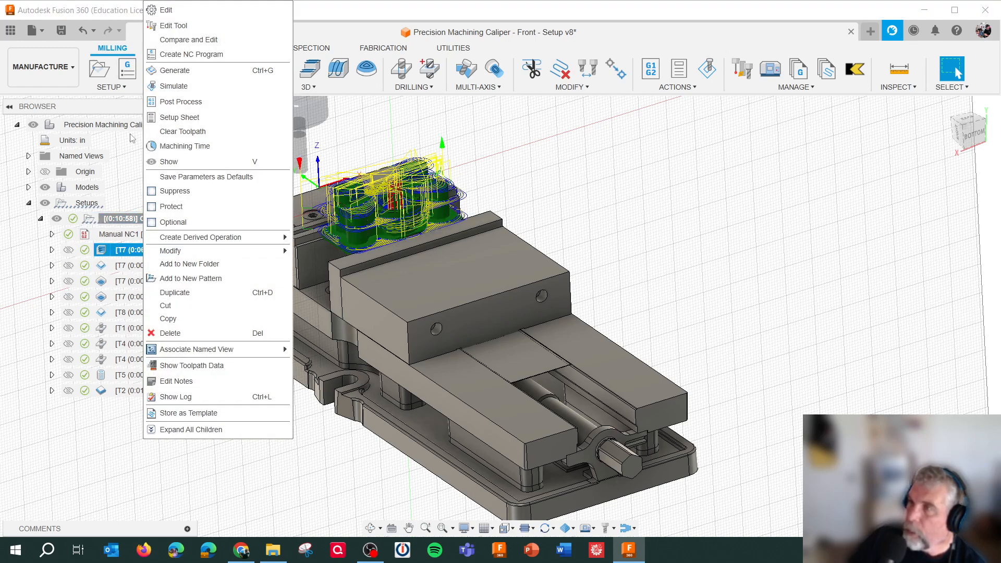
left_click(172, 13)
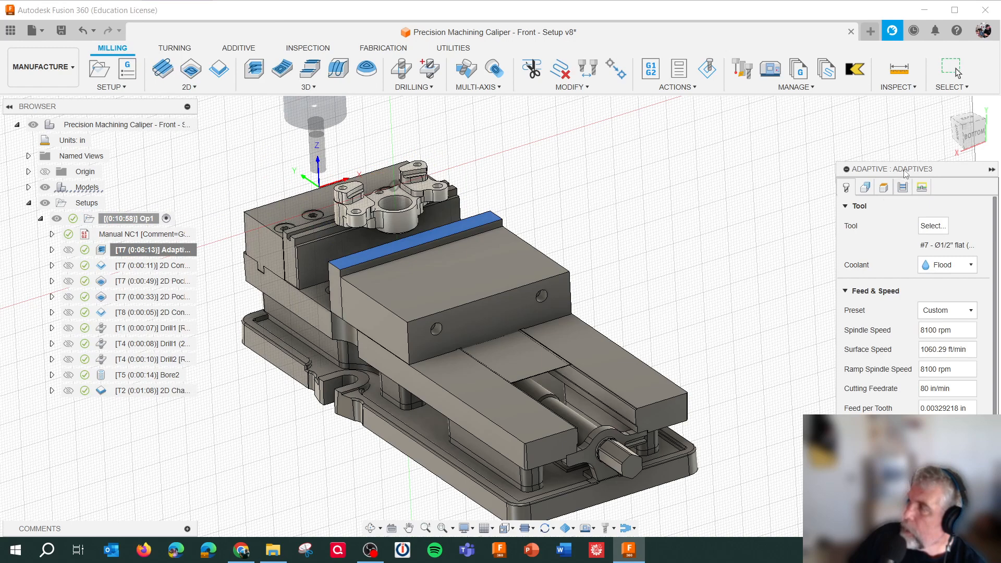
left_click_drag(903, 170, 846, 121)
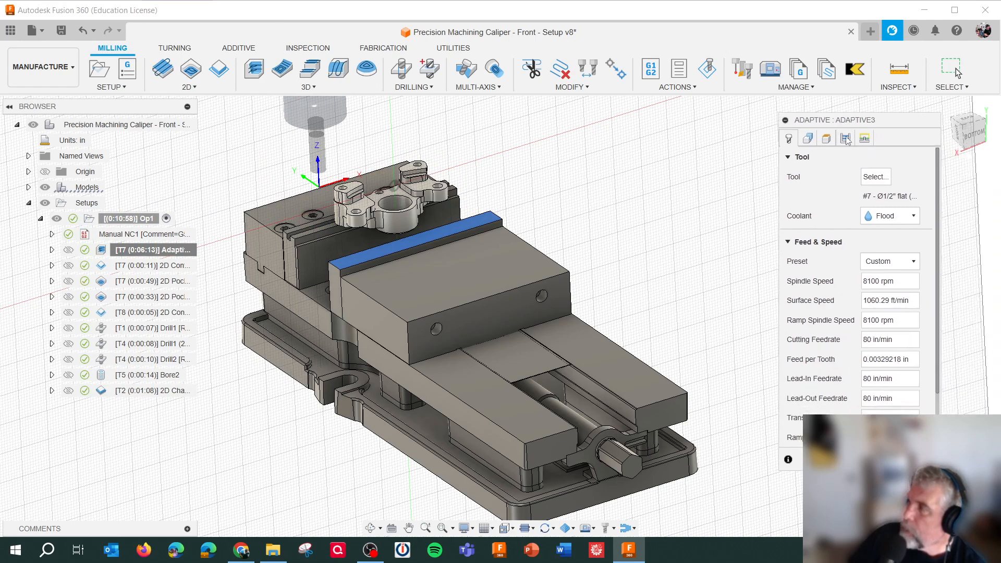
left_click(893, 262)
left_click(894, 266)
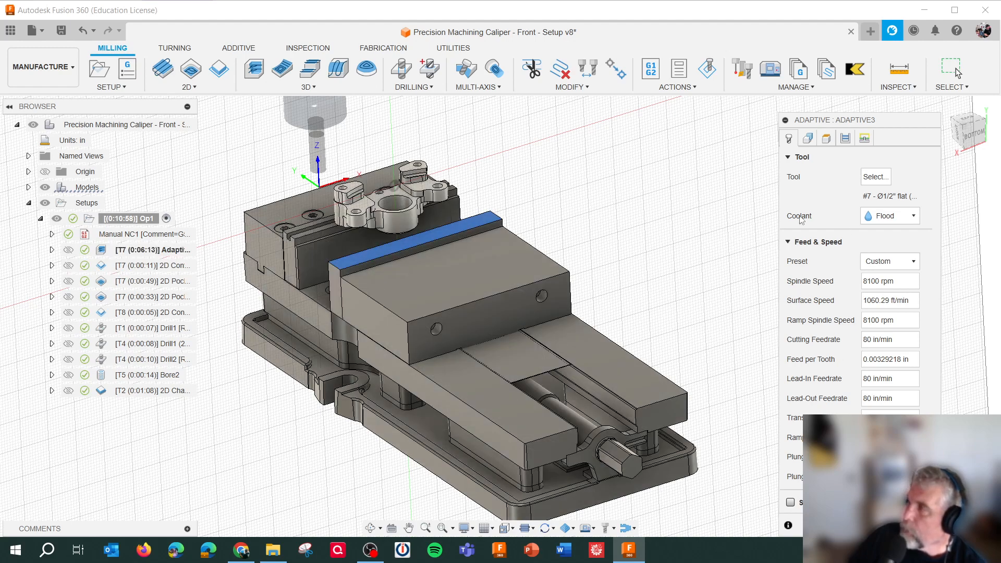
Step: Review the Aluminum - Finishing cutting data of tool 7 in the Precision Machining Caliper - HAAS library, and leave the Adaptive operation
left_click(888, 179)
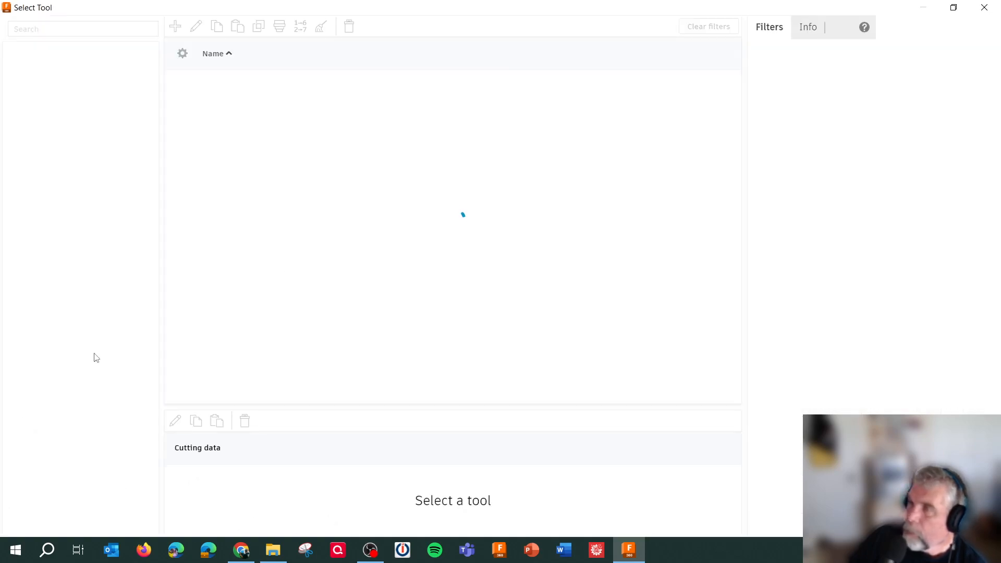
left_click(122, 289)
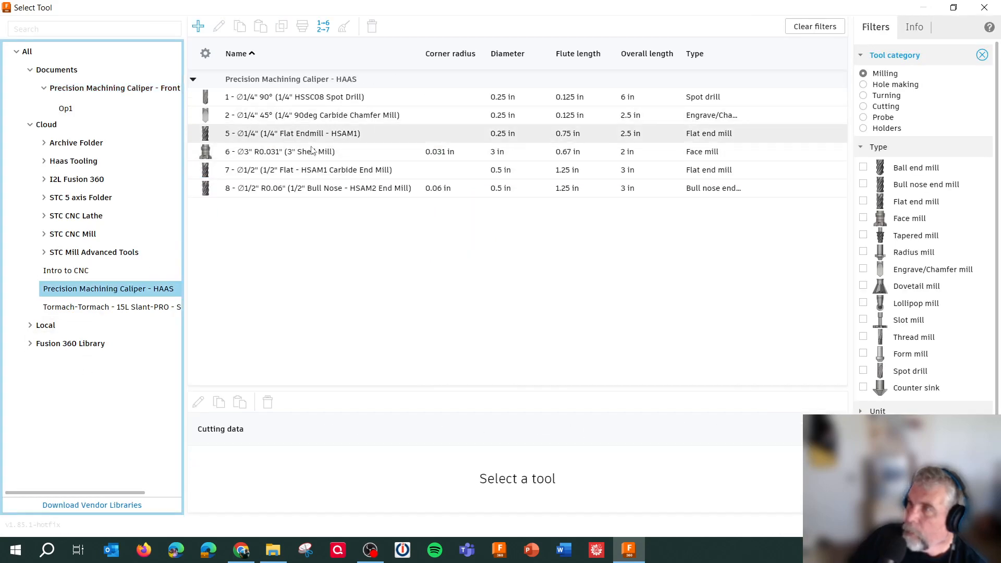
left_click(308, 171)
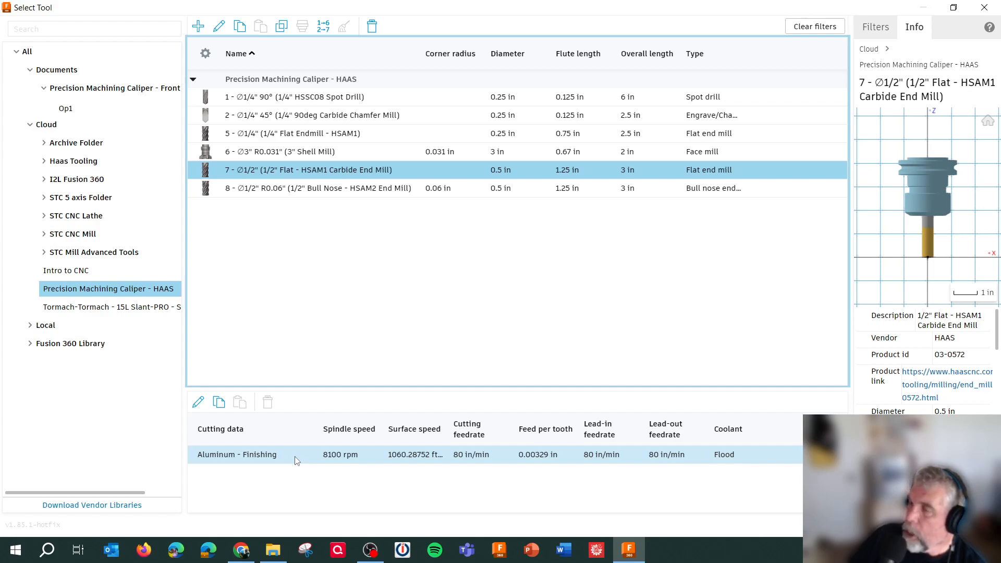
left_click(342, 463)
left_click(926, 525)
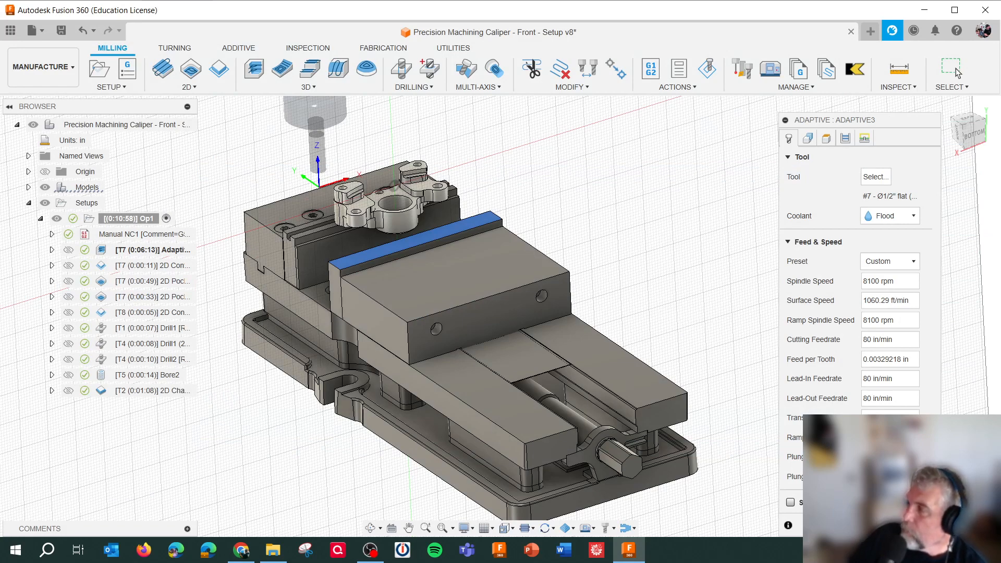
key("Return")
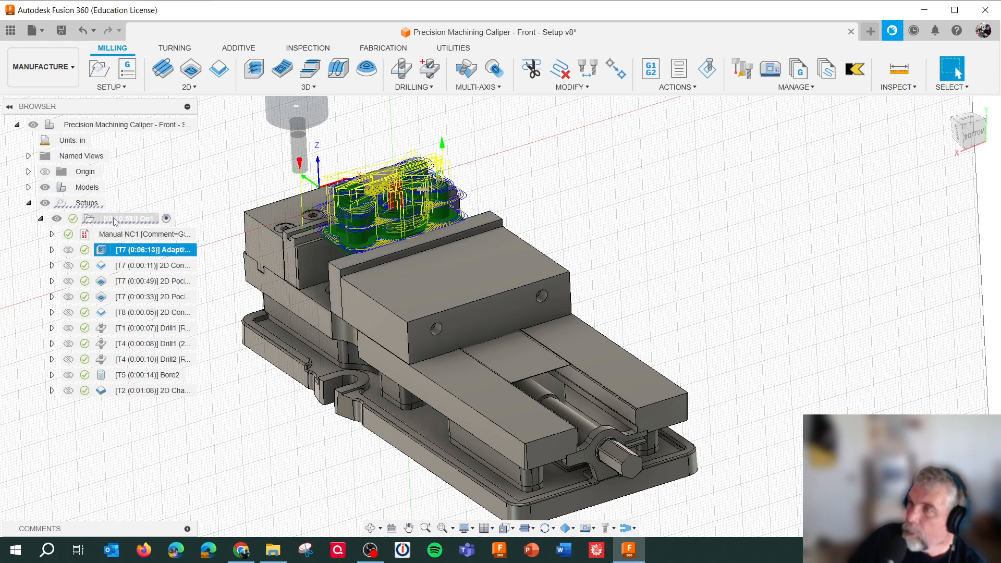
Step: Assign the Haas STC TM1P machine from the STC TM CNC Mill folder to the Op1 setup
right_click(116, 221)
left_click(152, 142)
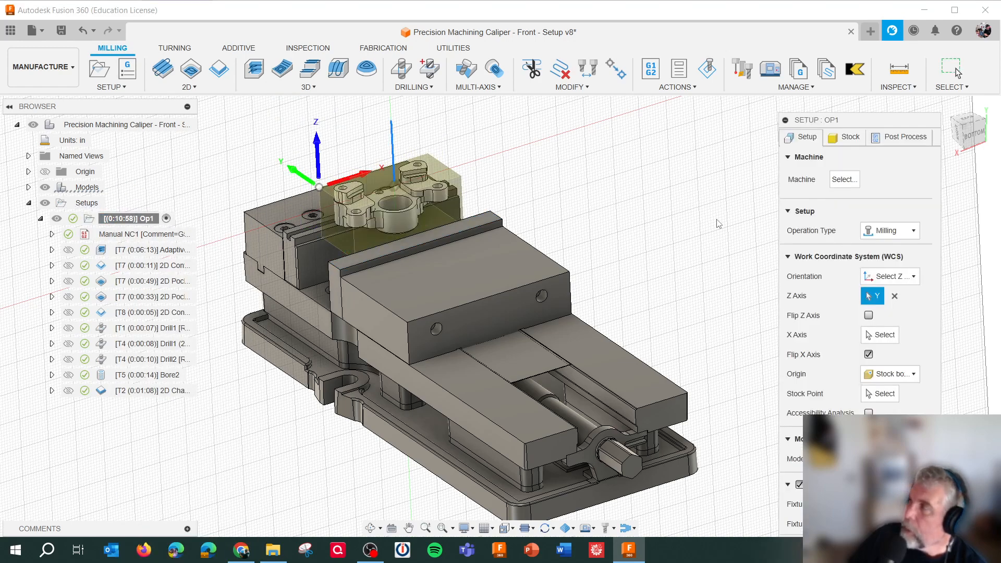
left_click(841, 180)
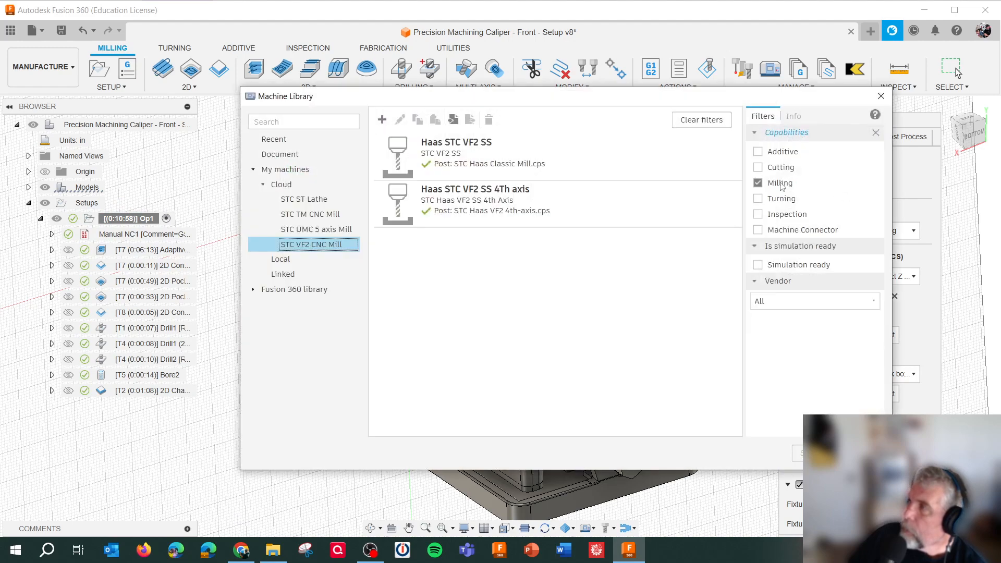
left_click(312, 215)
left_click(465, 166)
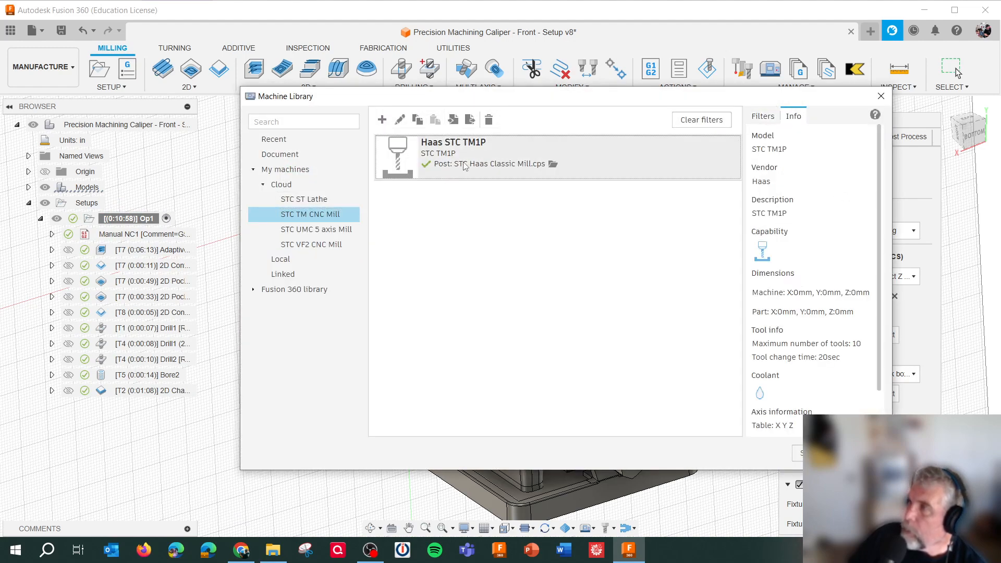
left_click(798, 453)
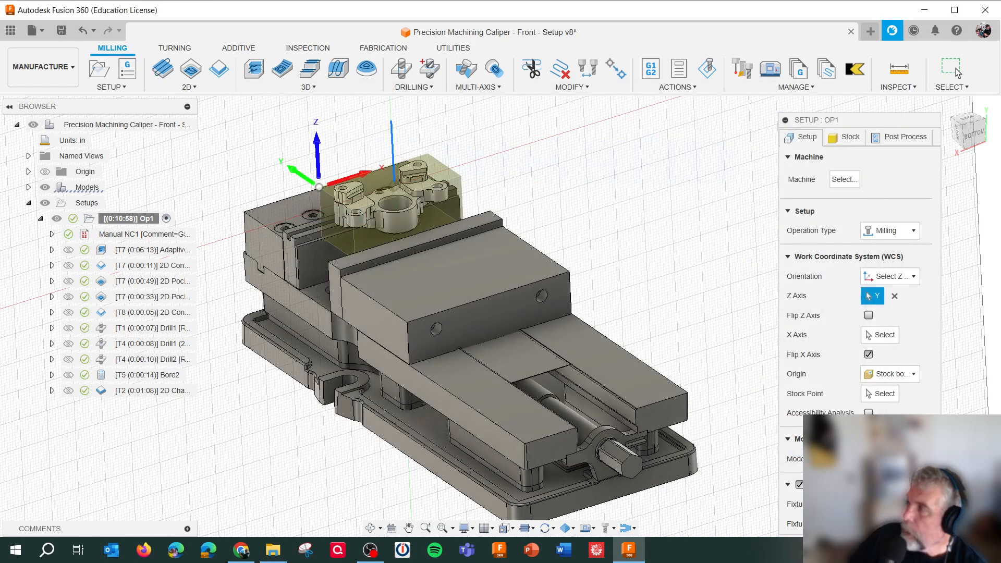
left_click_drag(841, 123, 820, 50)
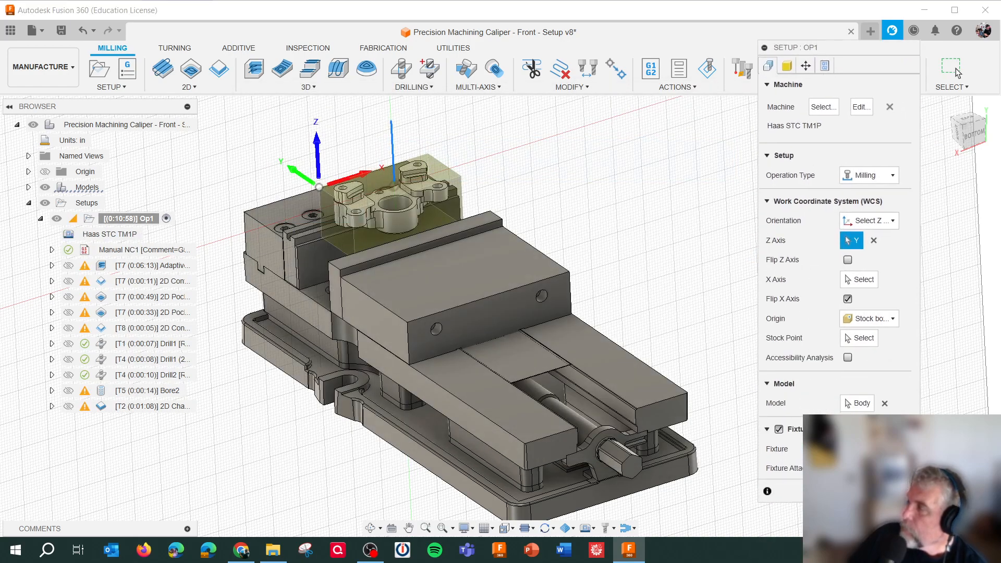
left_click(862, 491)
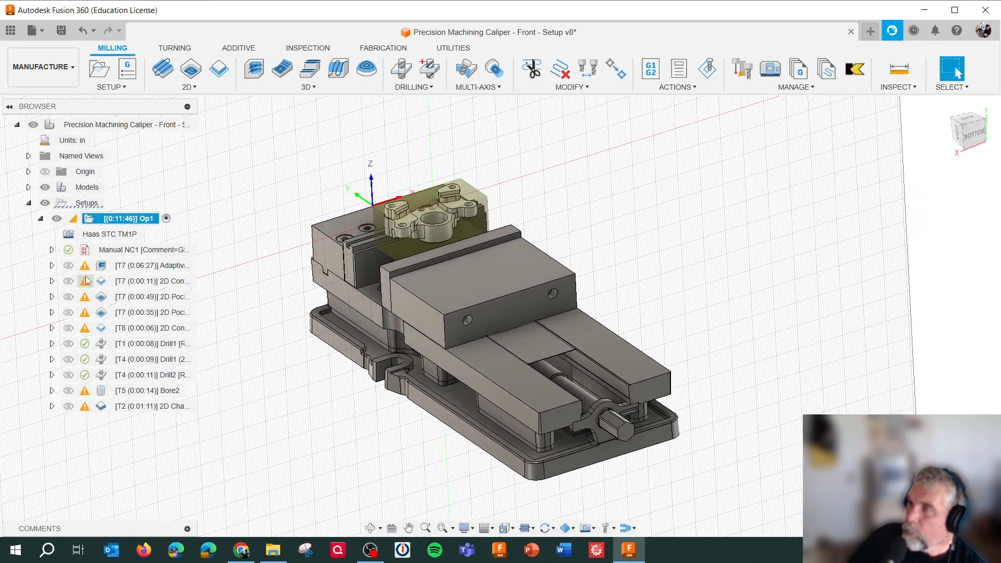
Step: Read the toolpath warnings of Op1's flagged operations, and check the first Adaptive operation's spindle speed without changing it
mouse_move(90, 268)
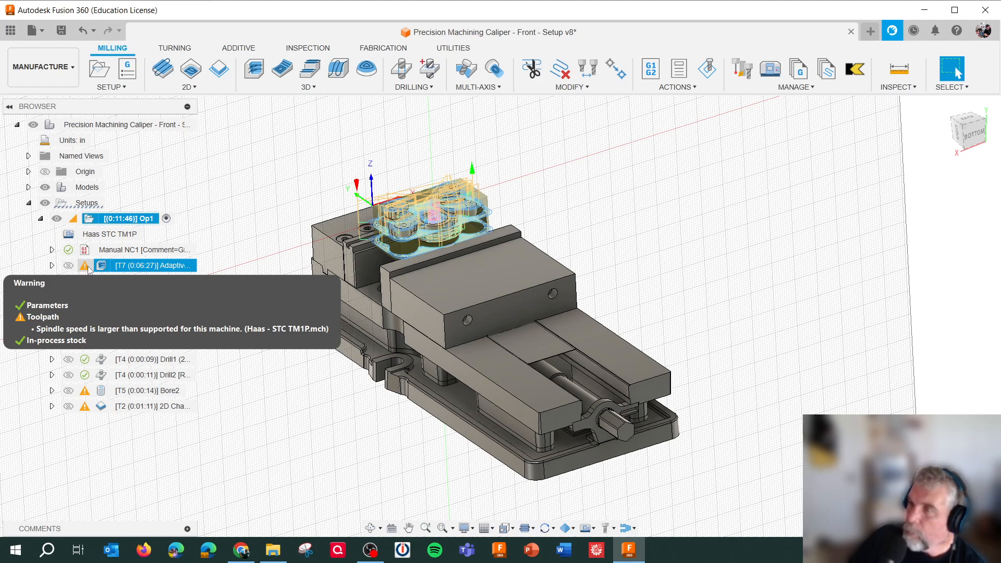
left_click(86, 283)
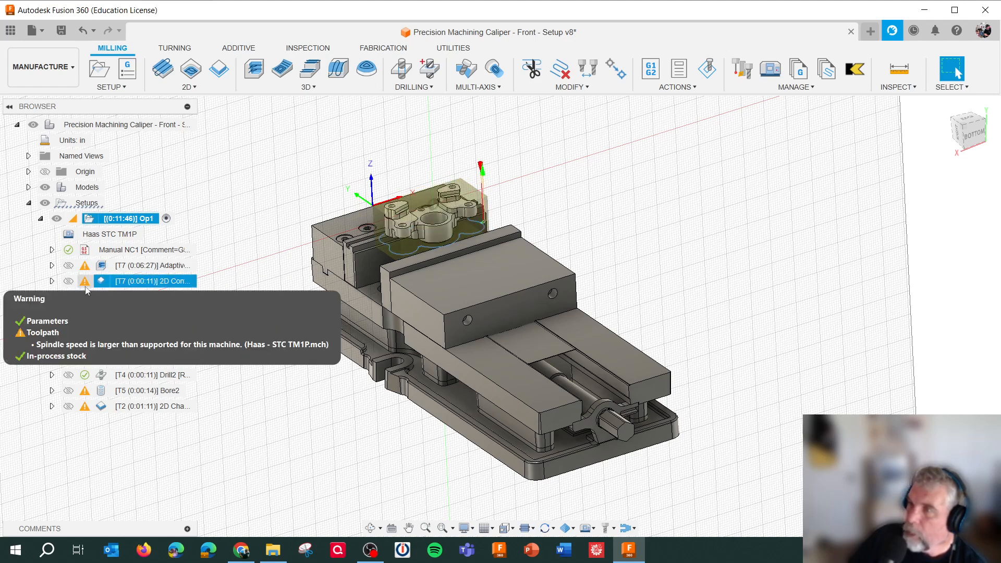
left_click(85, 299)
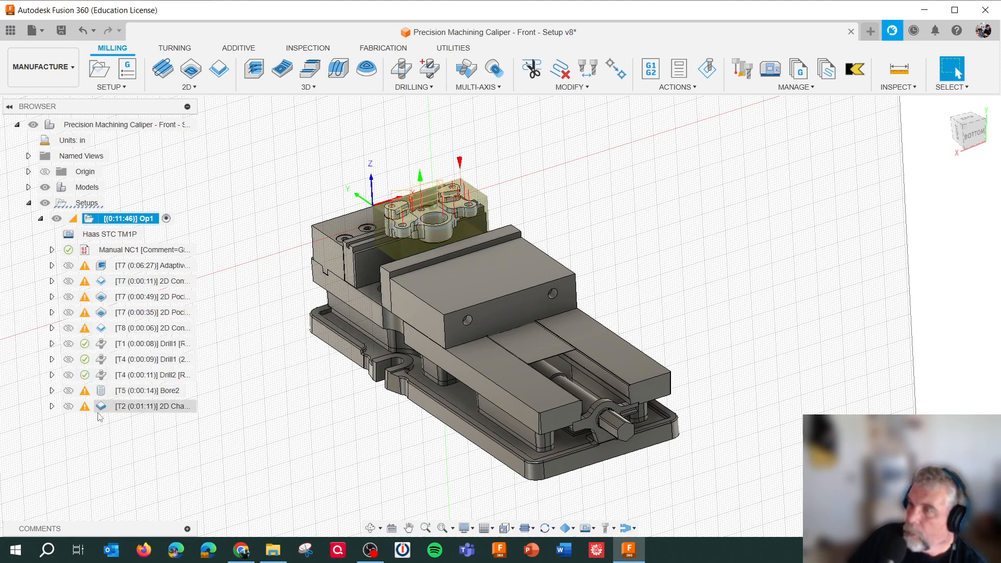
right_click(118, 268)
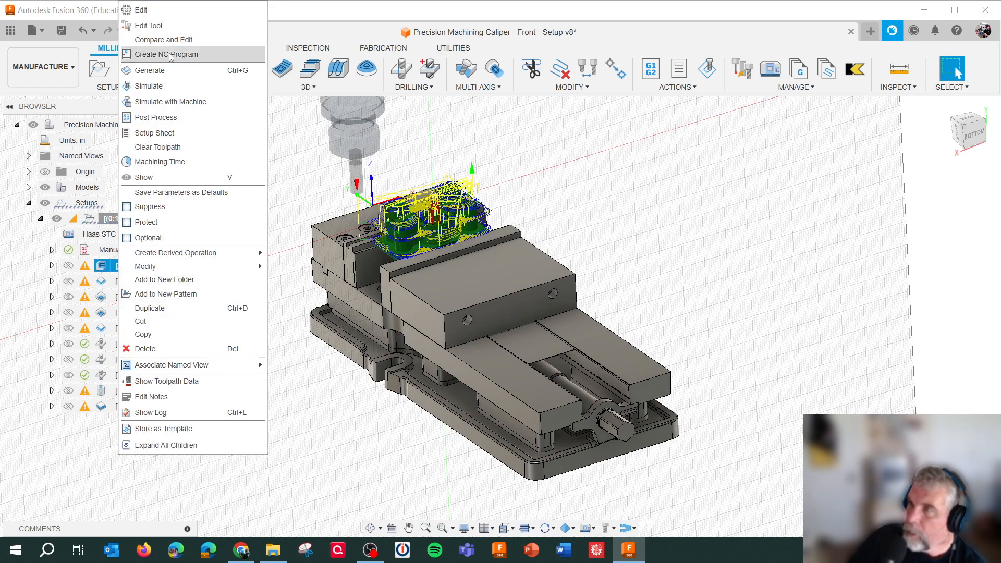
left_click(157, 10)
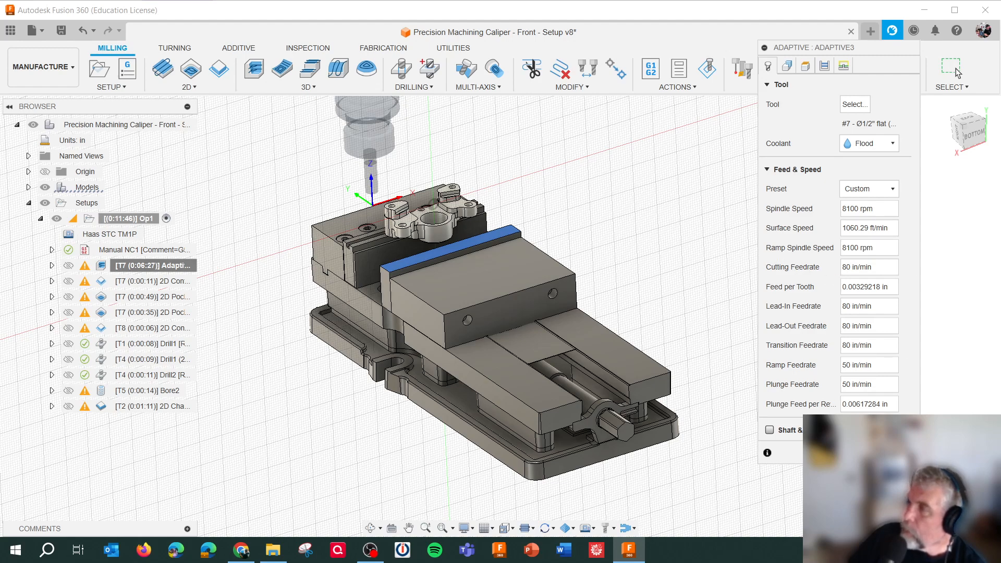
left_click(957, 73)
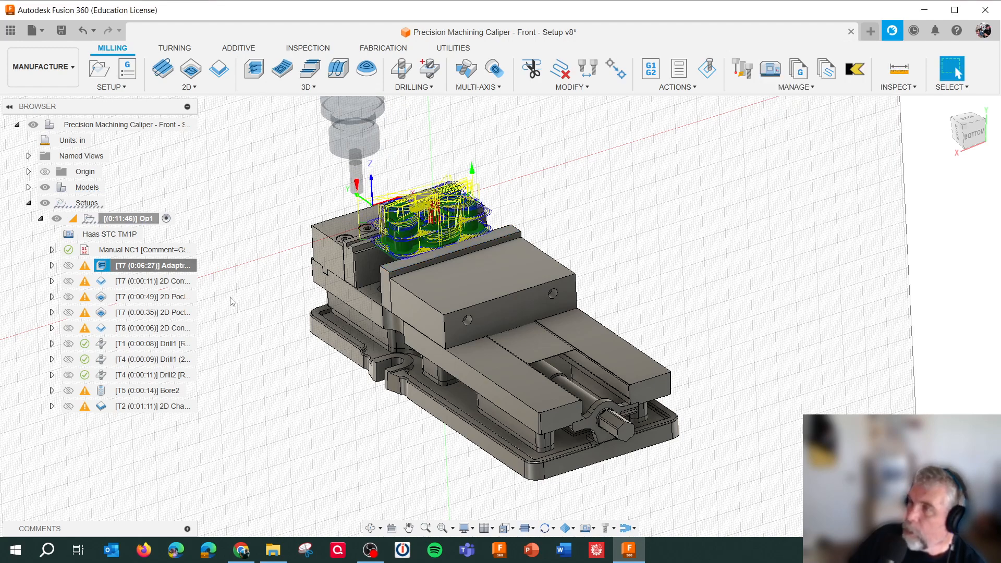
Step: Review the post properties for post-processing with the assigned machine, and leave the NC program without posting
left_click(125, 222)
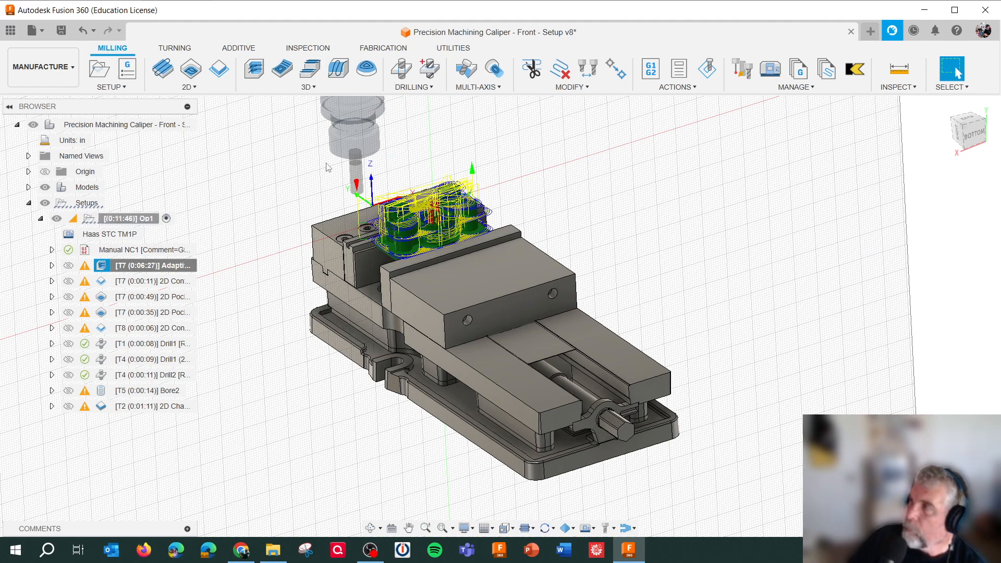
left_click(654, 78)
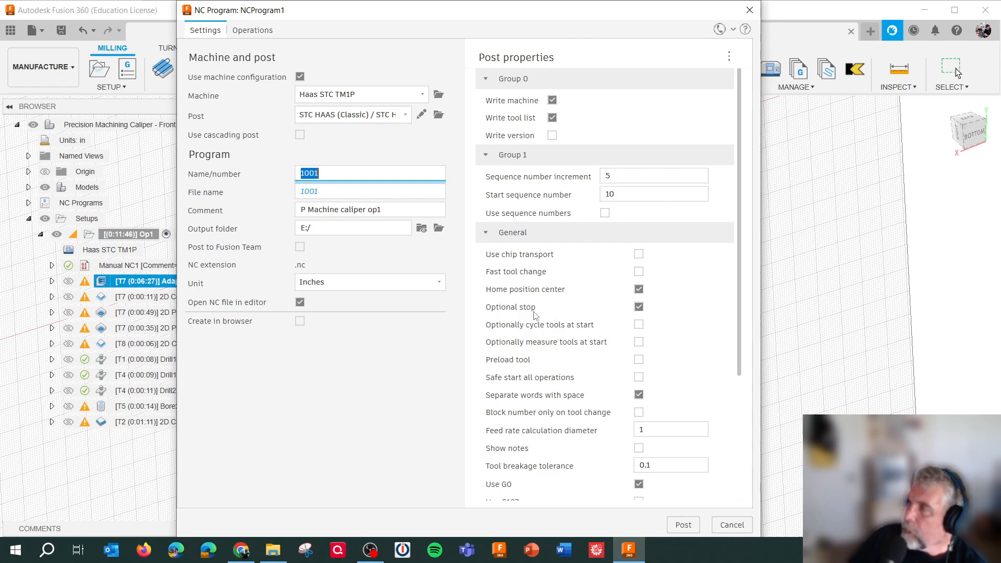
mouse_move(653, 367)
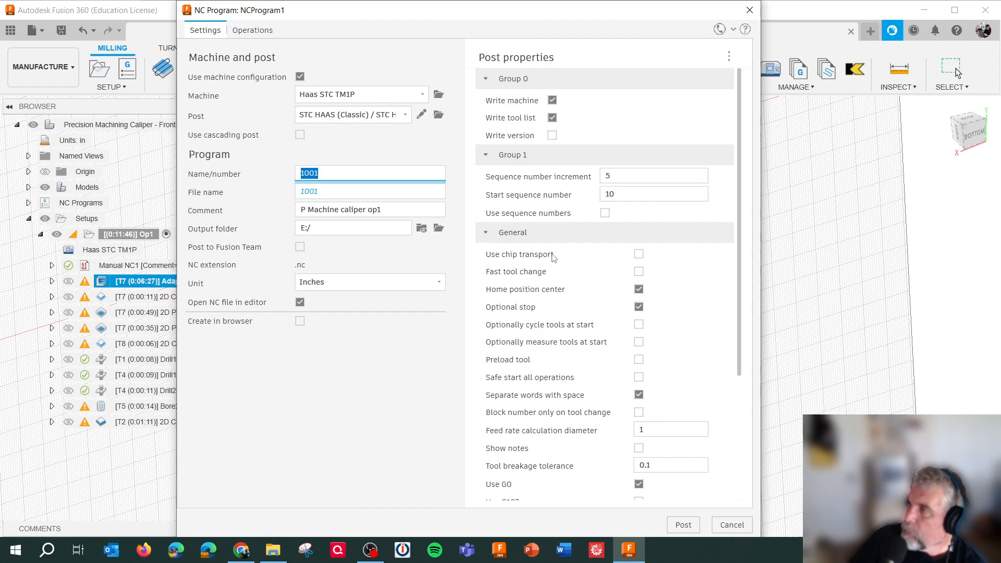
scroll(680, 369, "down", 3)
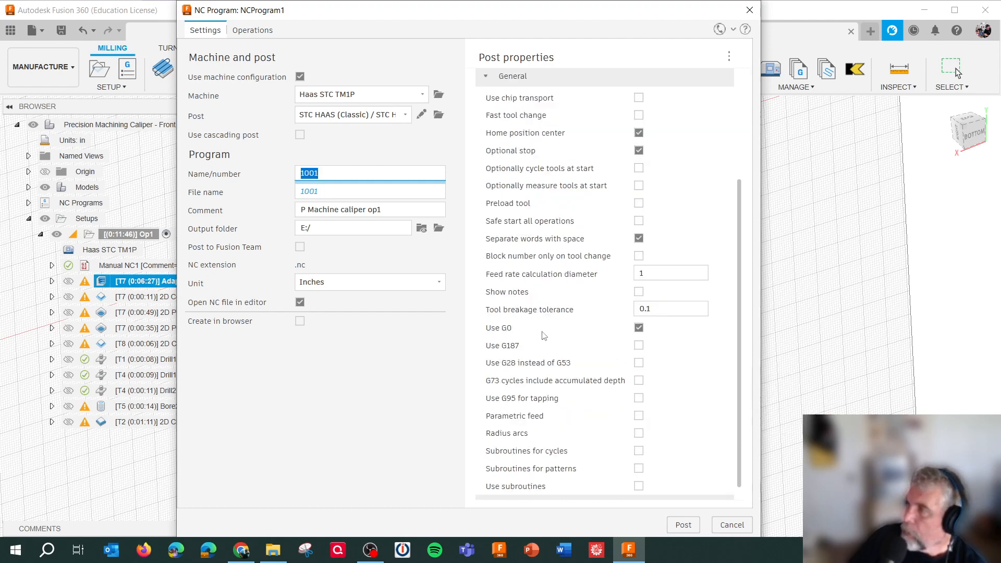
scroll(630, 375, "up", 1)
left_click(730, 527)
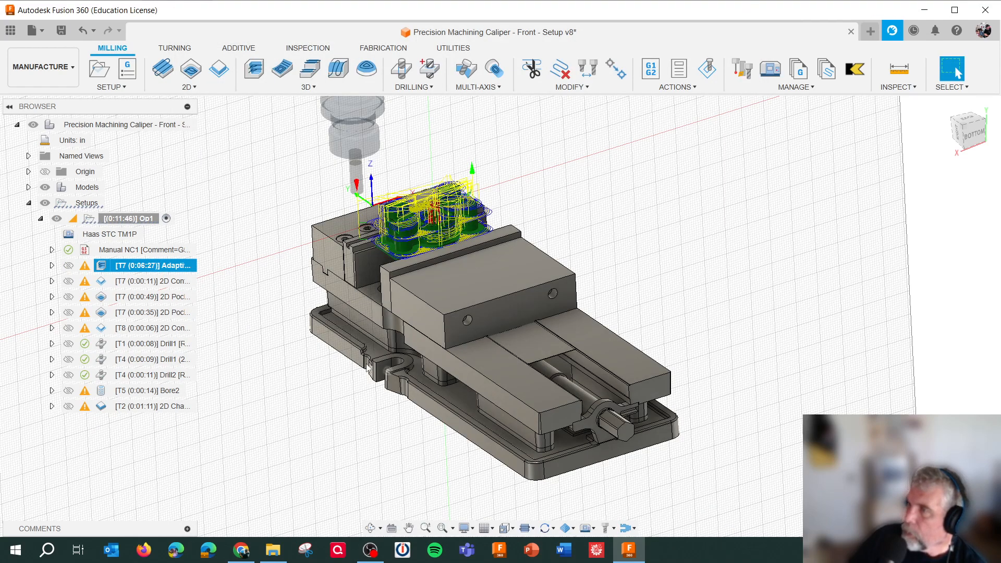
Step: Post-process the whole Op1 setup to E:/ as 1001.nc, overwriting the existing file, and review the code in the editor
right_click(130, 222)
left_click(167, 162)
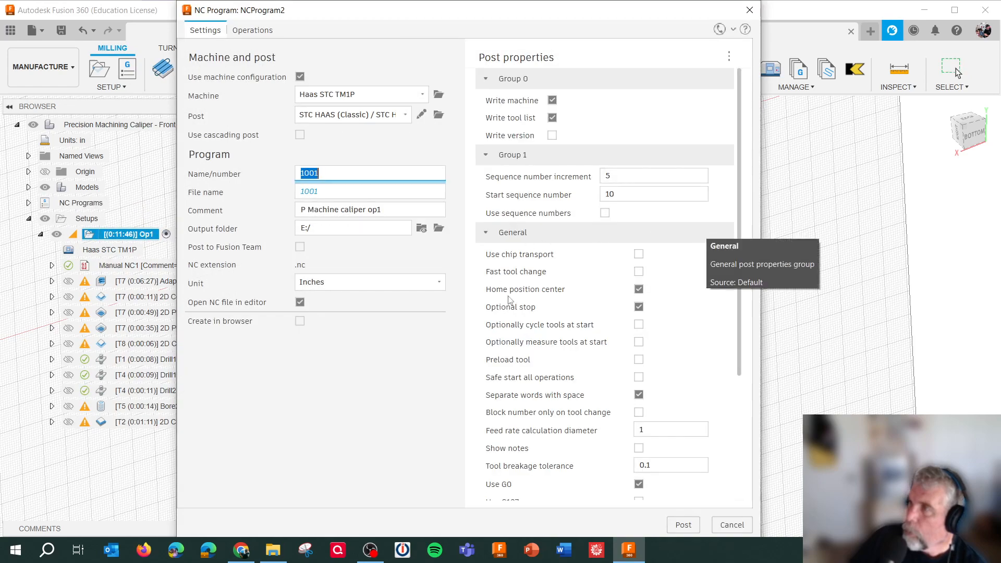
left_click_drag(575, 14, 584, 4)
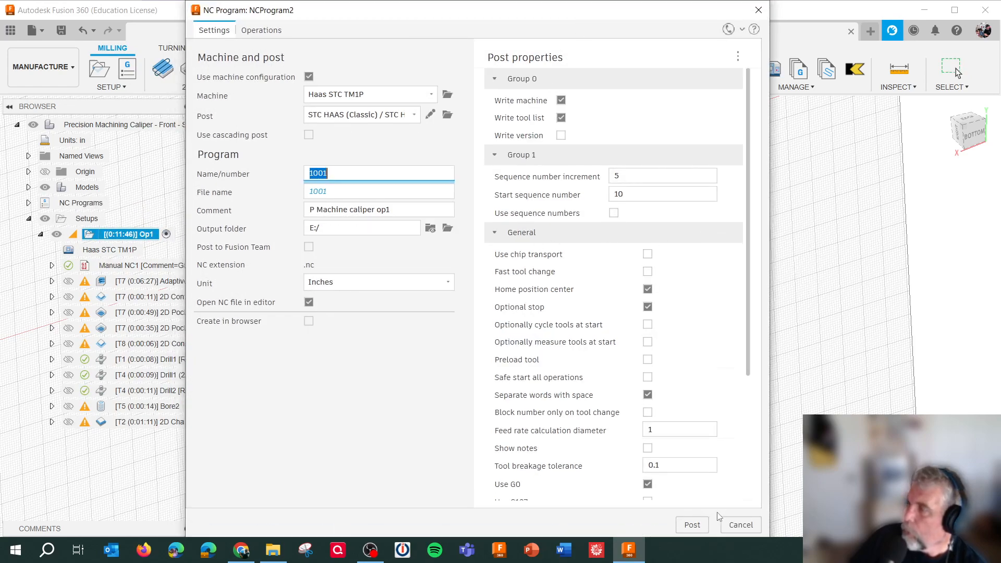
left_click(699, 524)
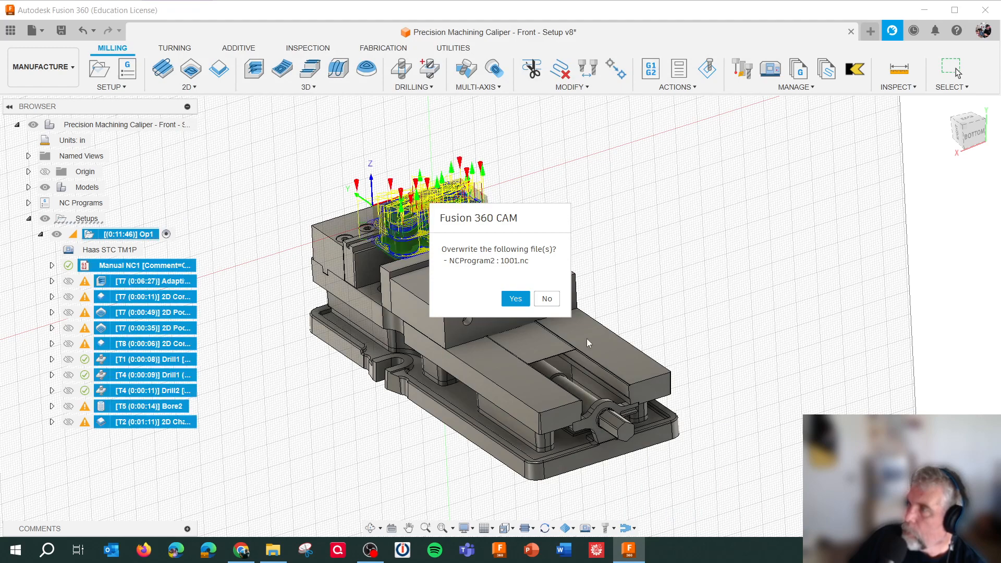
left_click(516, 298)
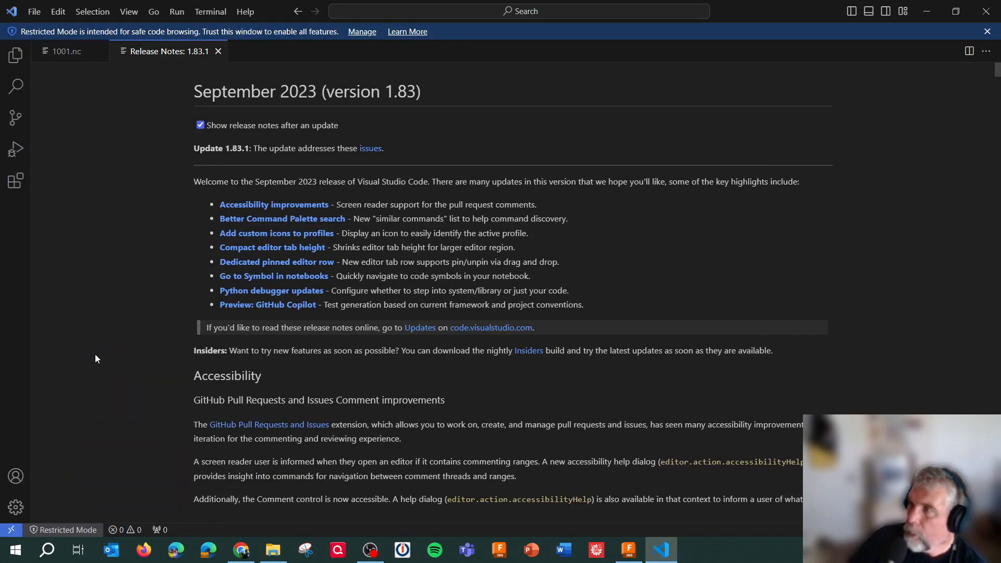
left_click(218, 51)
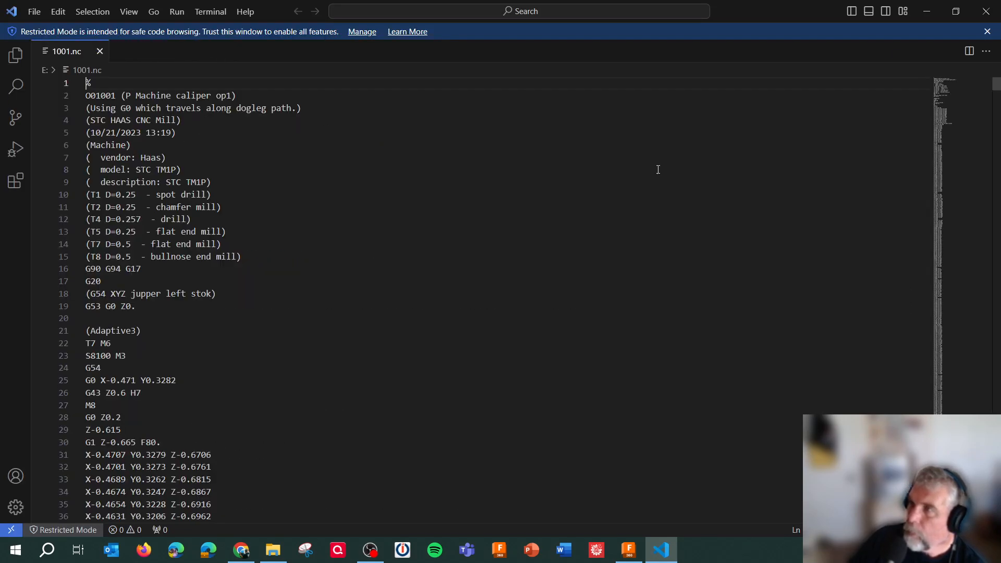
left_click(989, 13)
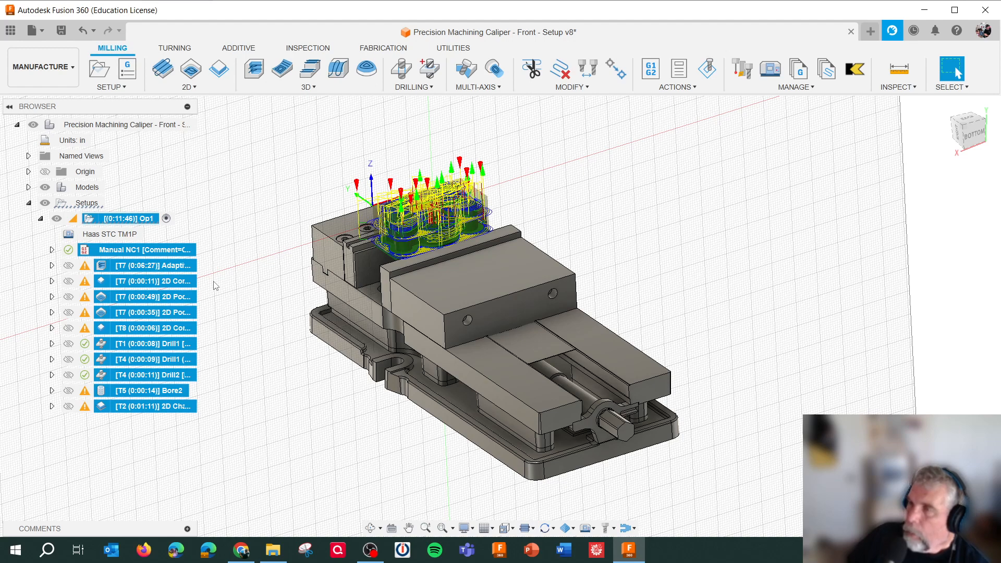
Step: Replace Op1's assigned machine with the Haas STC VF2 SS from the STC VF2 CNC Mill folder
right_click(101, 221)
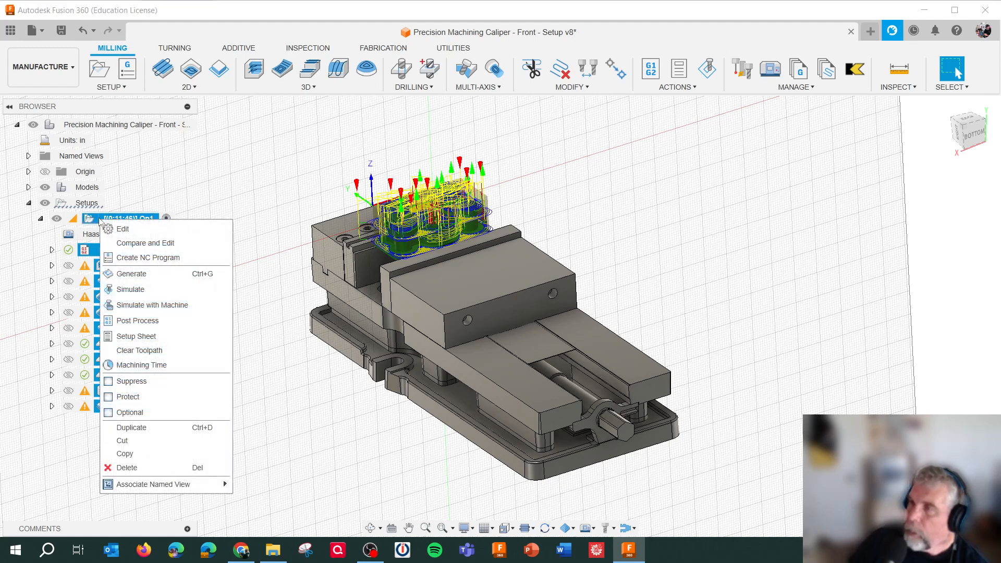
left_click(122, 228)
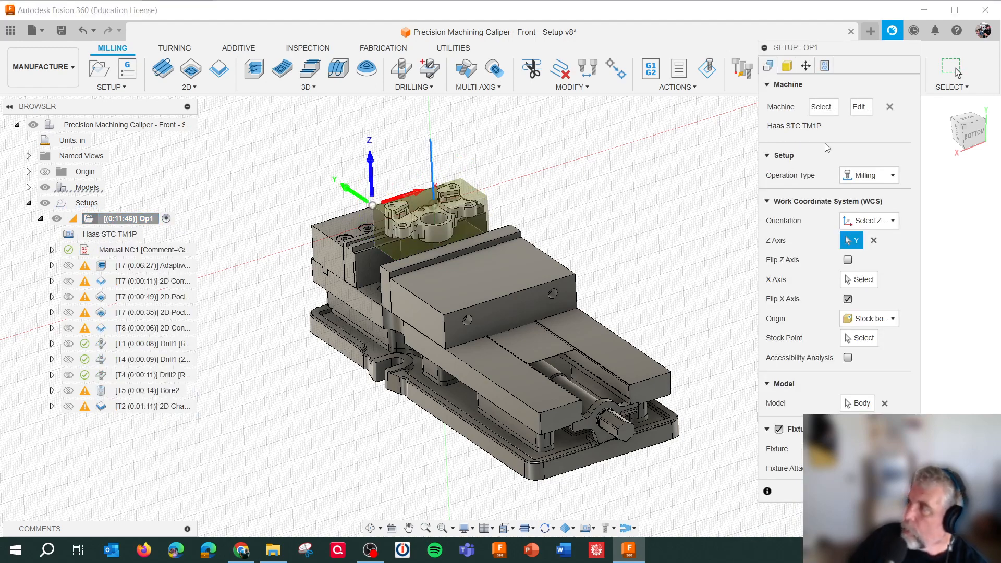
left_click(890, 107)
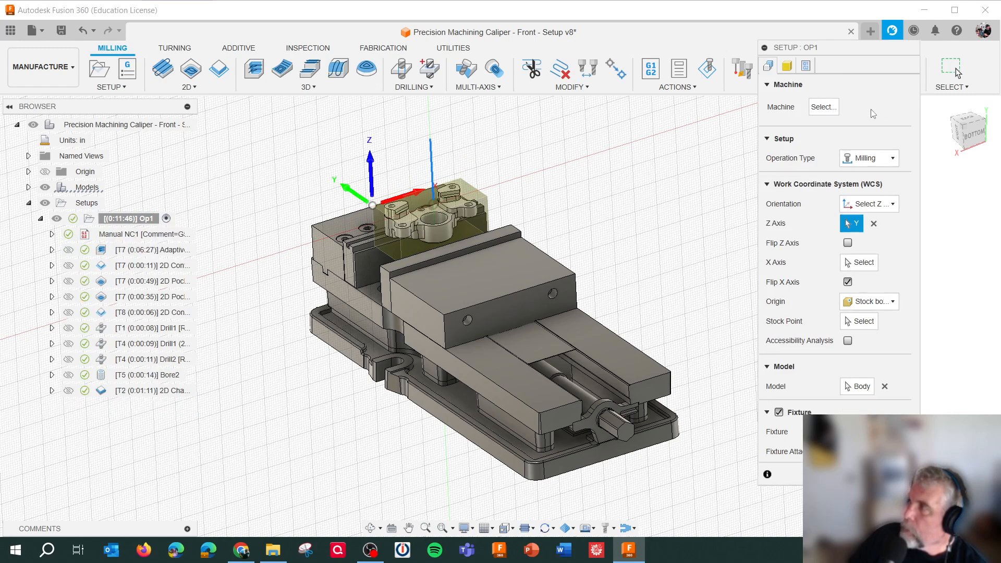
left_click(832, 108)
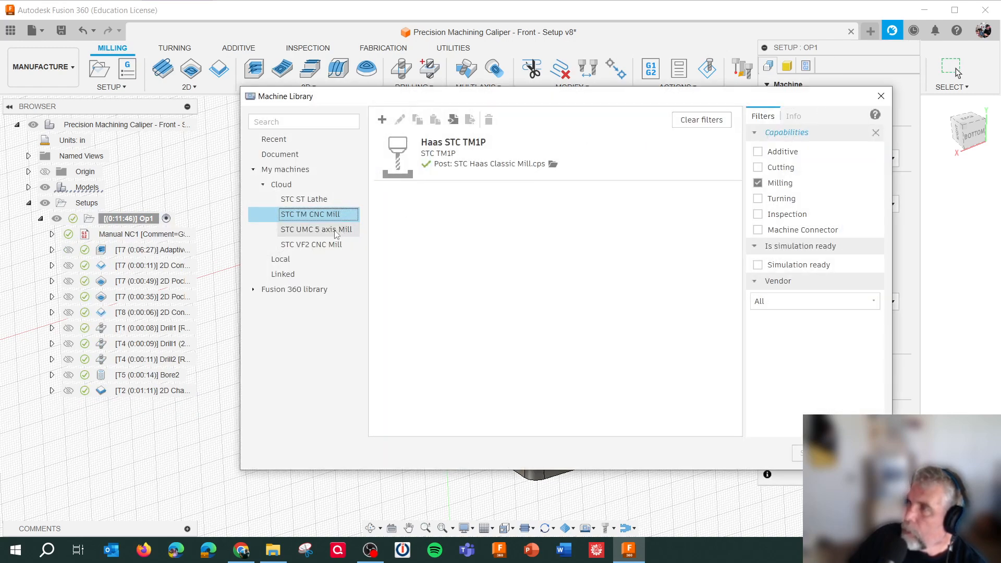
left_click(328, 245)
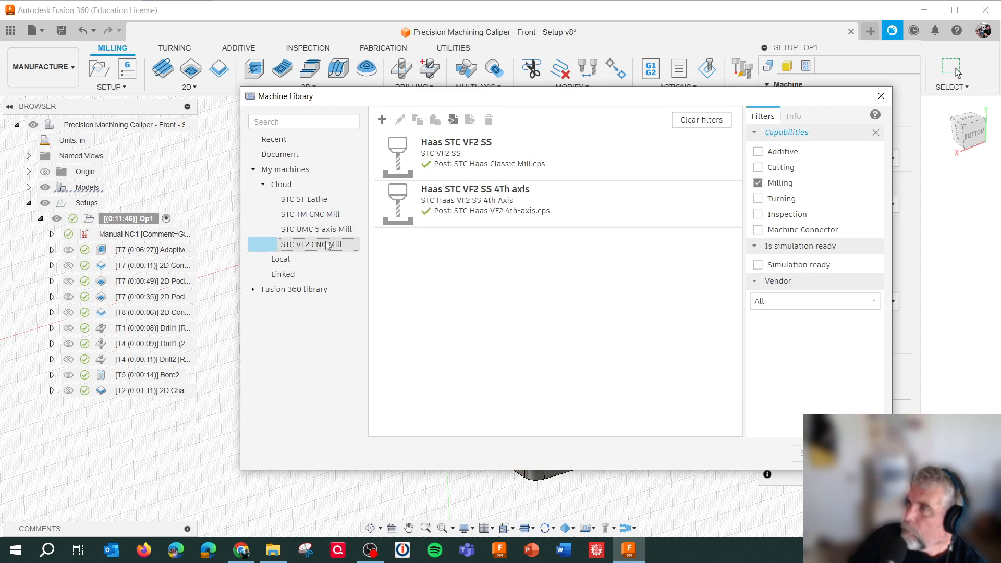
left_click(484, 164)
double_click(484, 164)
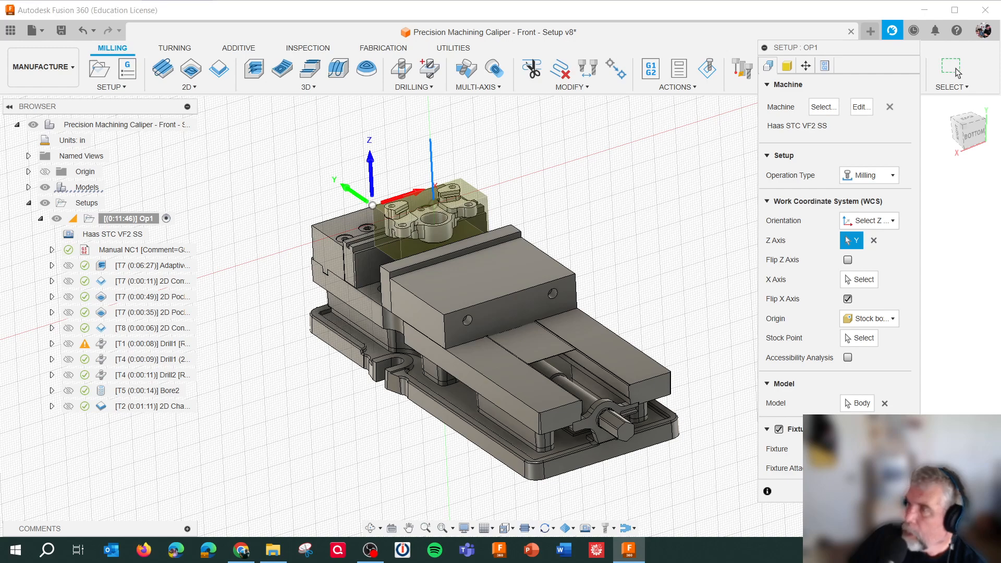
key("Return")
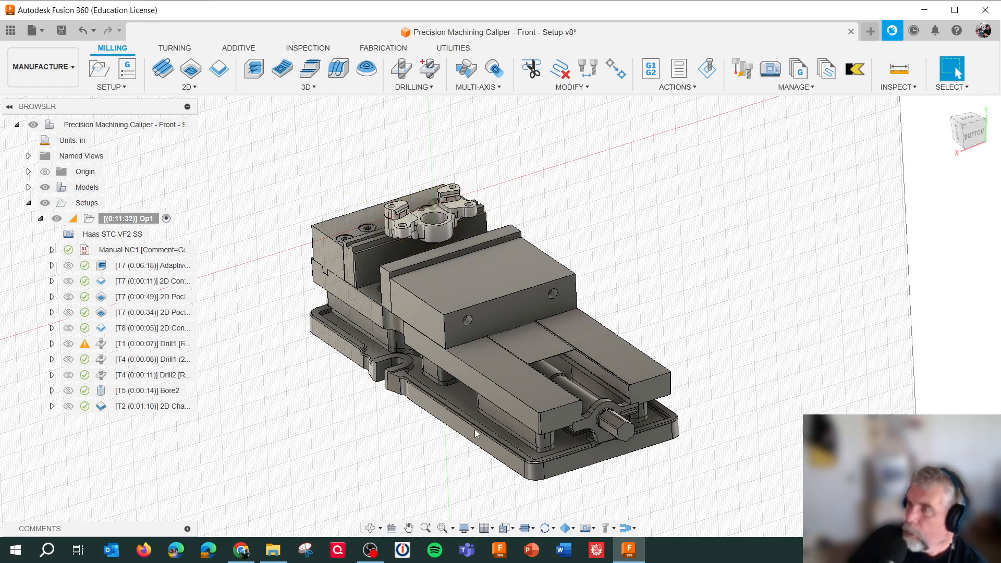
Step: Set the overall length of the flagged Drill1 operation's 1/4" spot drill to 5 in
left_click(84, 345)
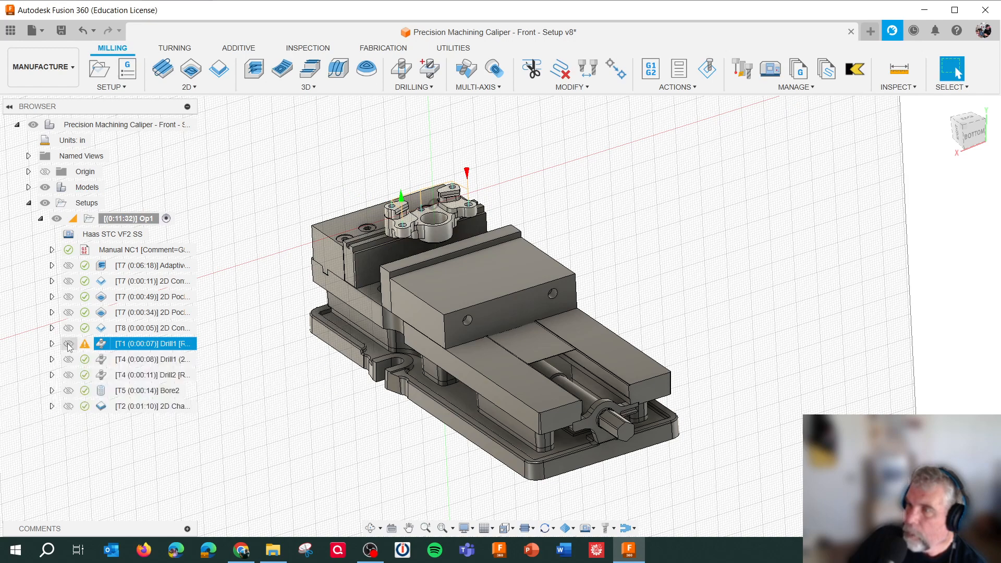
right_click(106, 348)
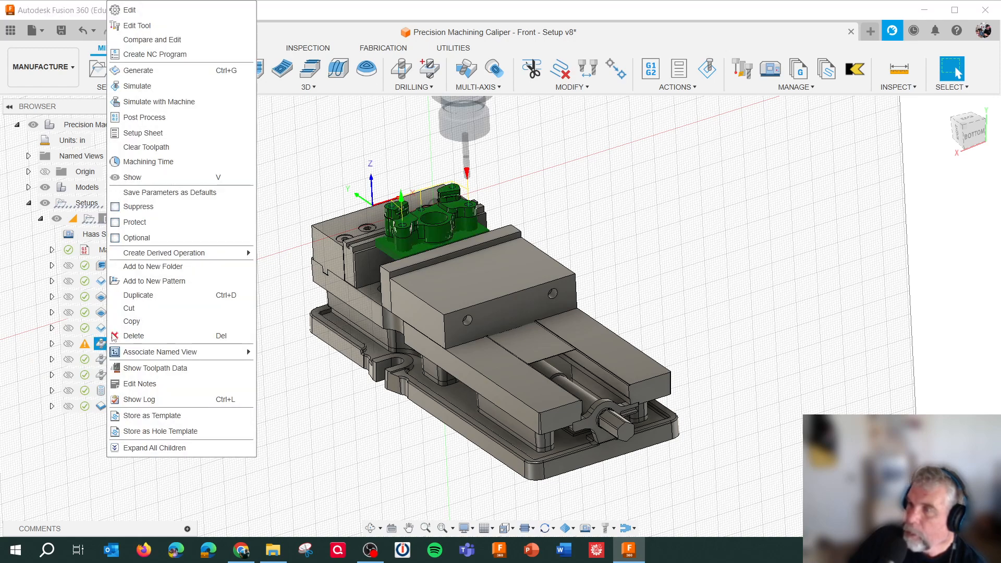
left_click(137, 26)
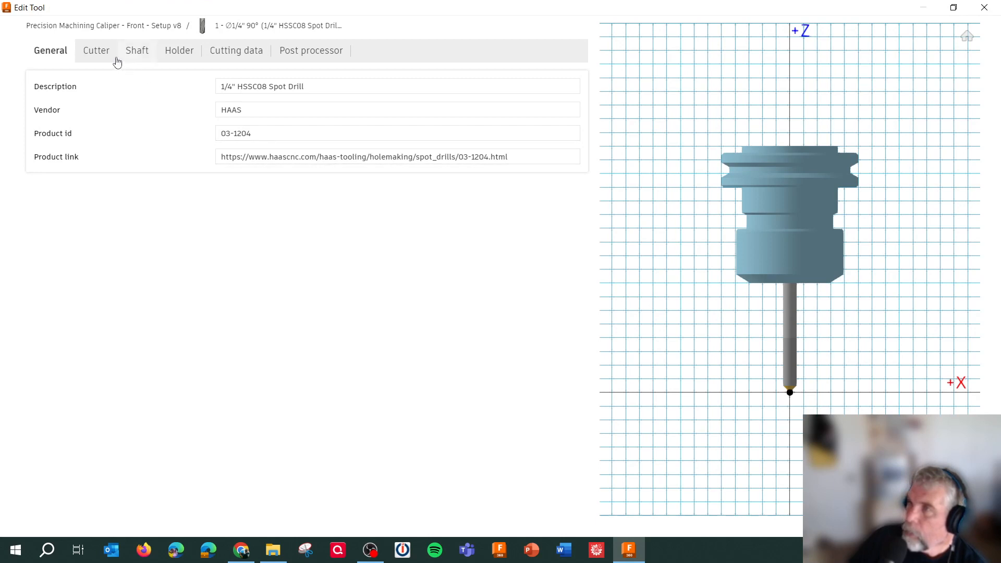
left_click(104, 58)
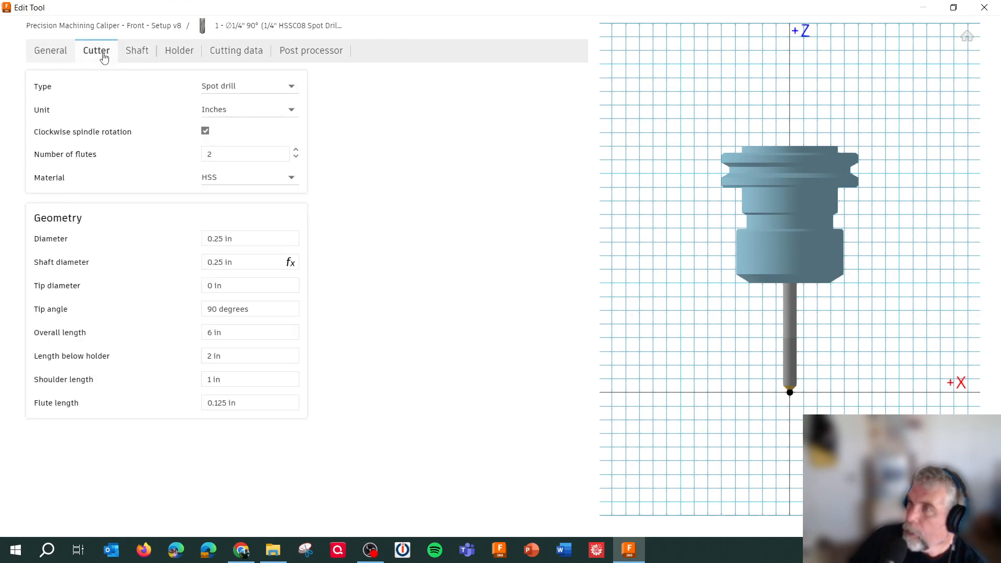
left_click(264, 331)
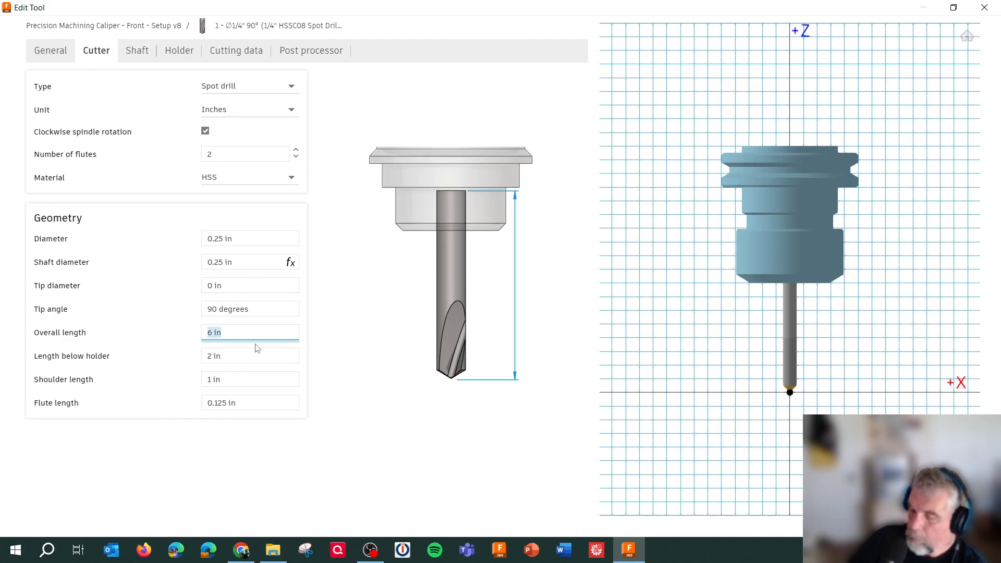
type("5.")
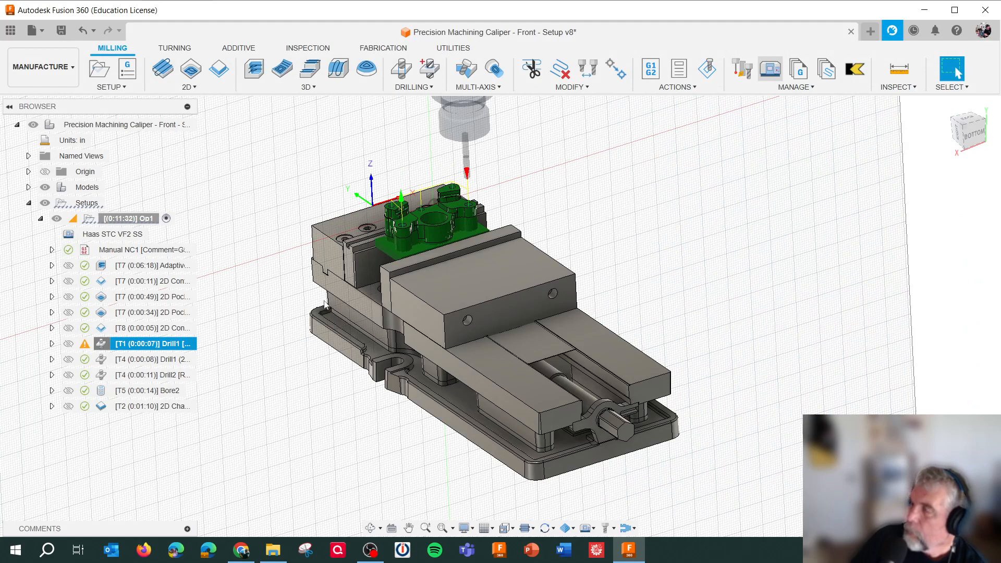
Step: Open the Haas STC VF2 SS machine definition for editing and examine its capabilities, kinematics, additional and post-processing settings
left_click(495, 147)
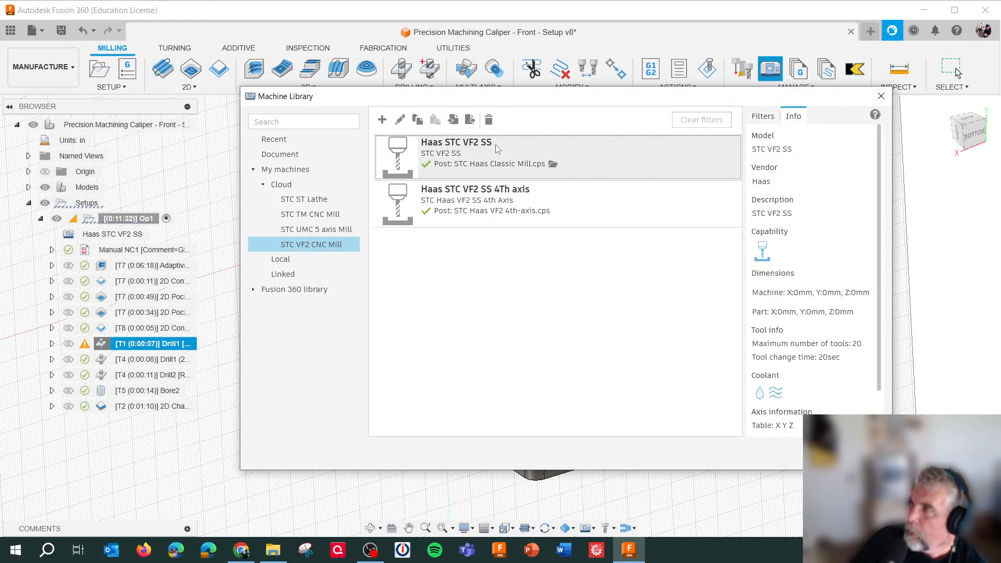
right_click(495, 145)
left_click(502, 167)
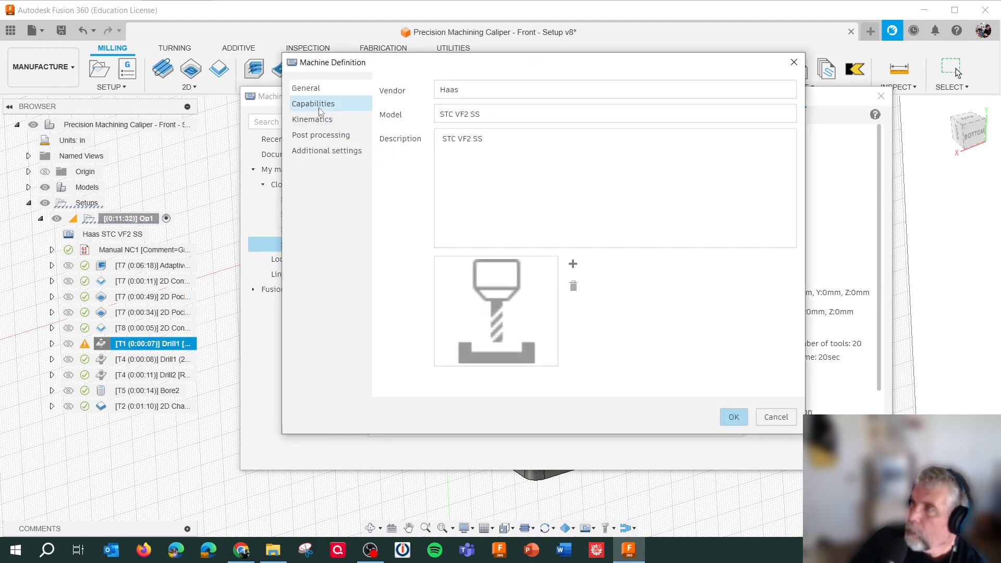
left_click(320, 111)
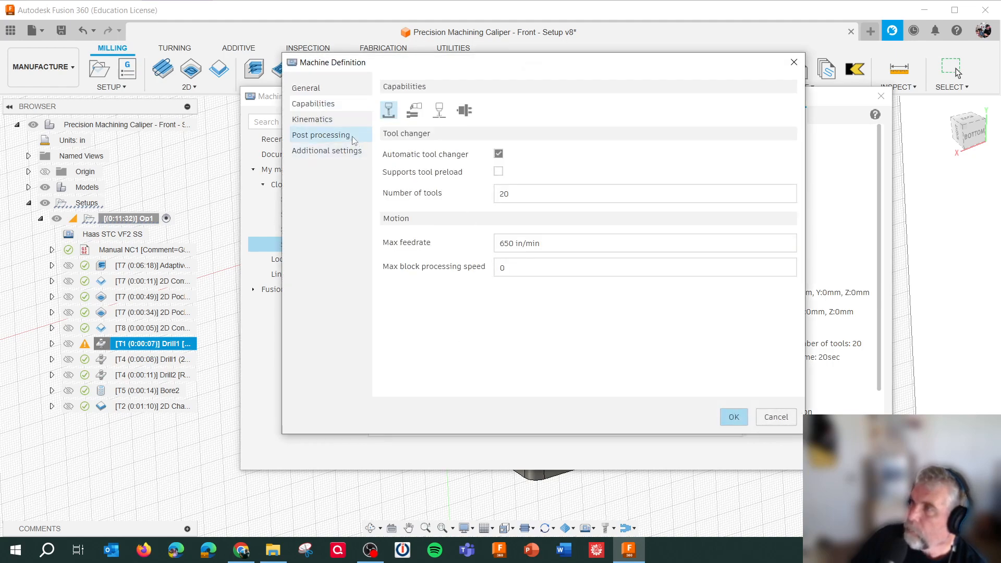
left_click(333, 123)
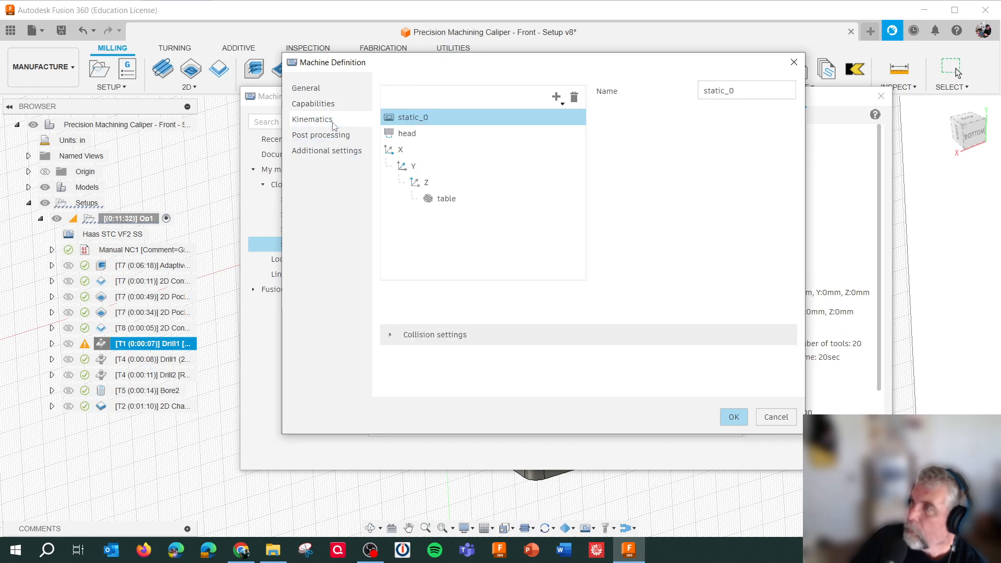
left_click(343, 153)
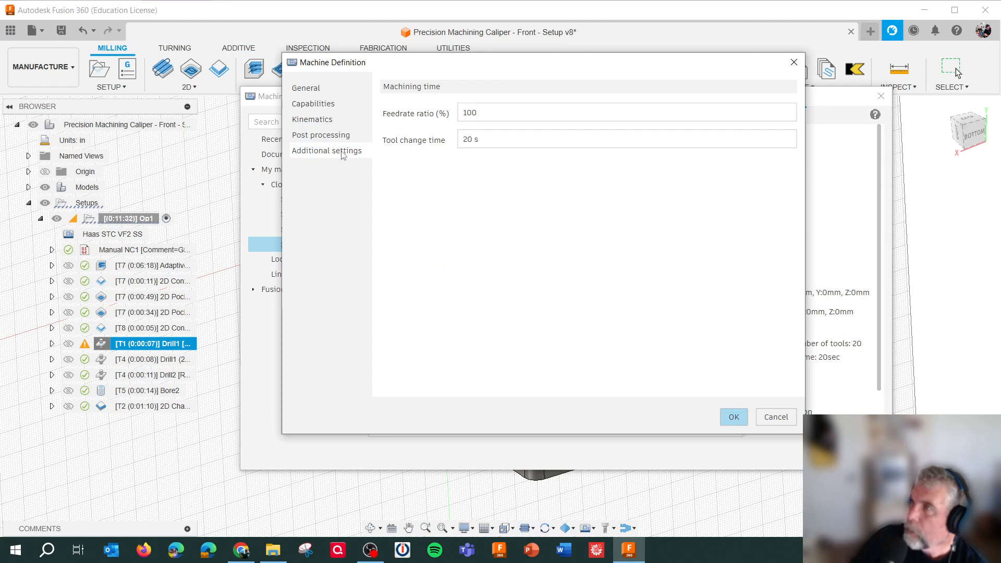
left_click(339, 138)
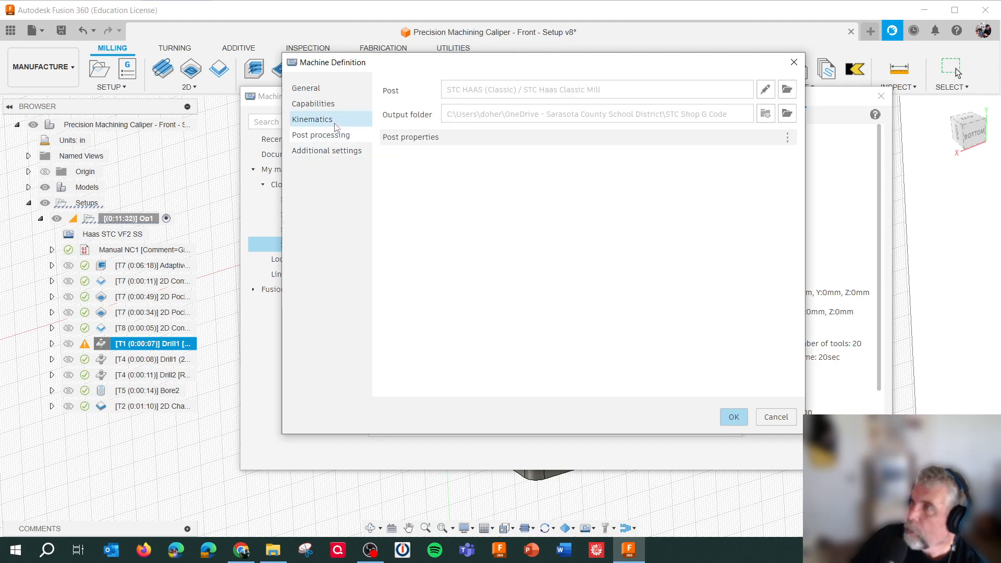
Step: Inspect the Z axis in the machine's kinematics, including its advanced settings and collision settings
left_click(337, 124)
left_click(428, 185)
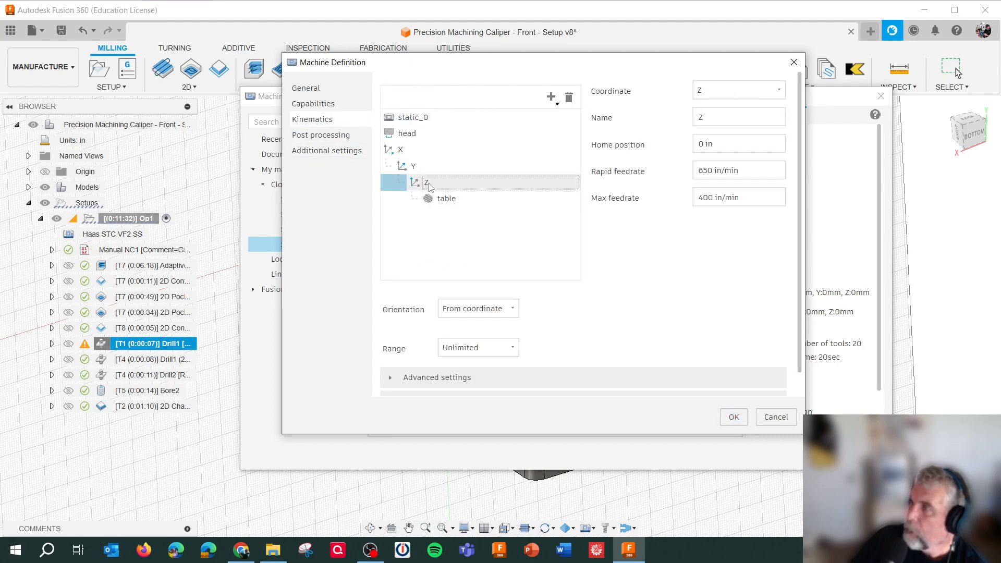
left_click(390, 378)
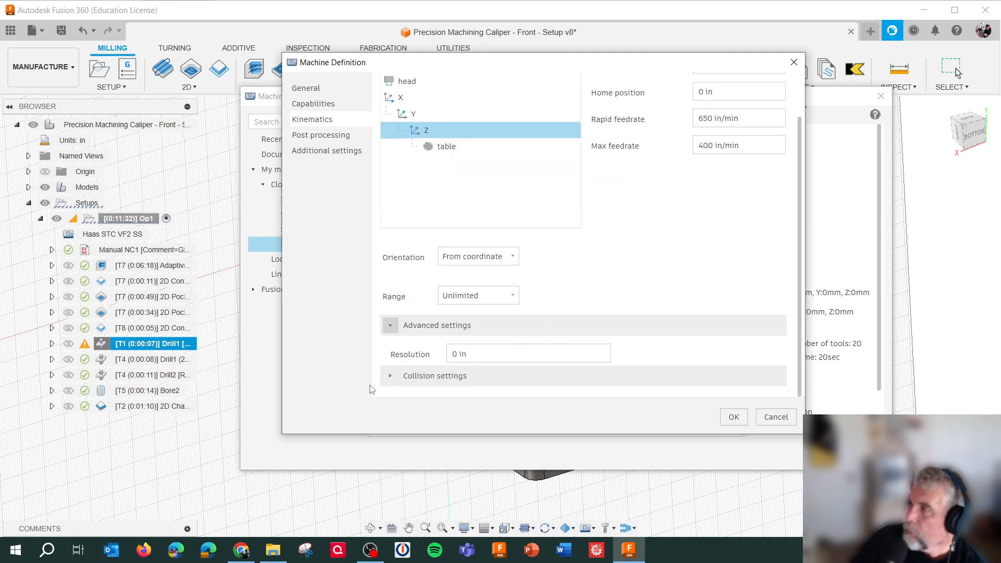
left_click(393, 376)
scroll(564, 332, "down", 2)
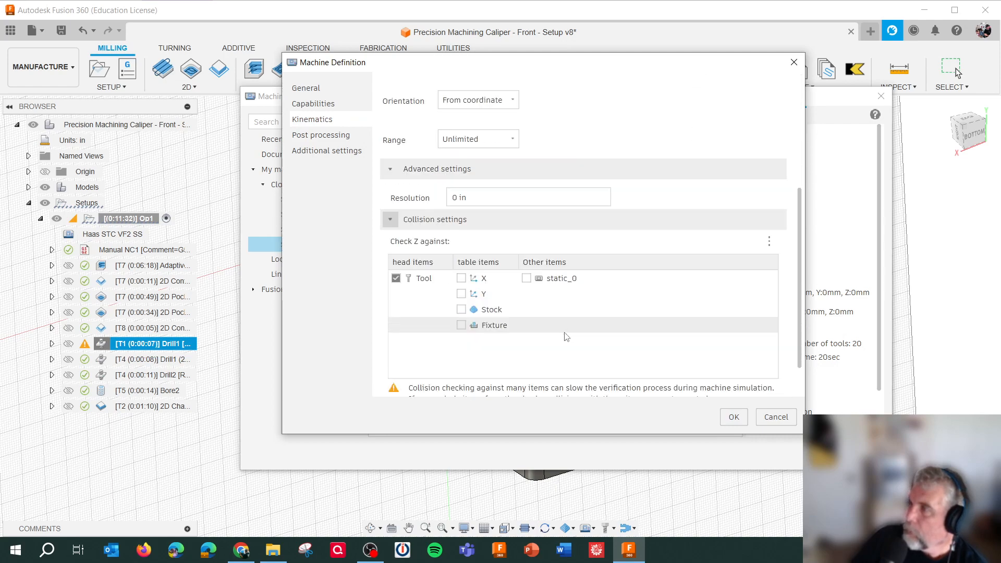
scroll(566, 337, "down", 1)
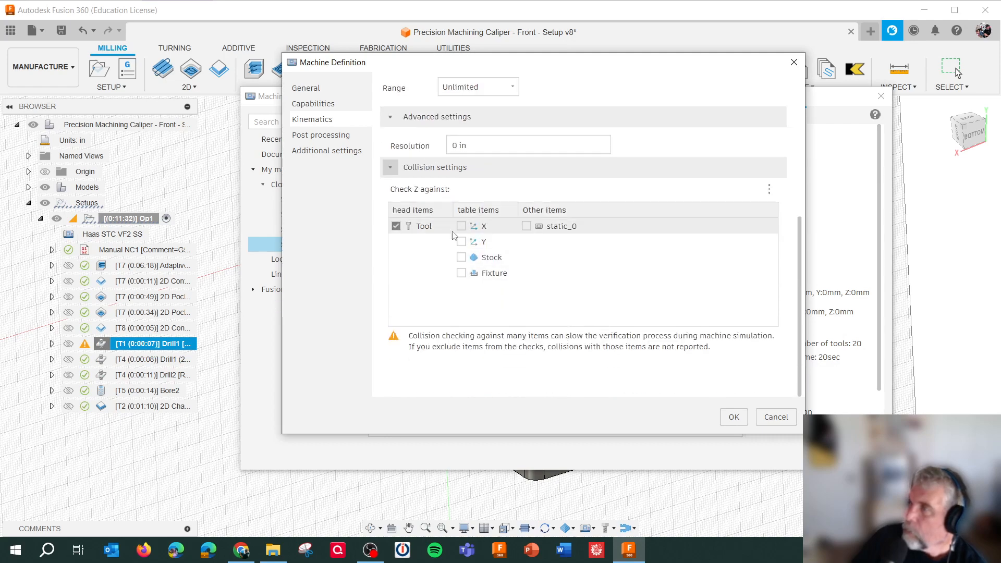
scroll(423, 245, "up", 2)
Step: Recheck the machine definition's capabilities, general, post-processing and machining time settings, and return to its kinematics
left_click(316, 105)
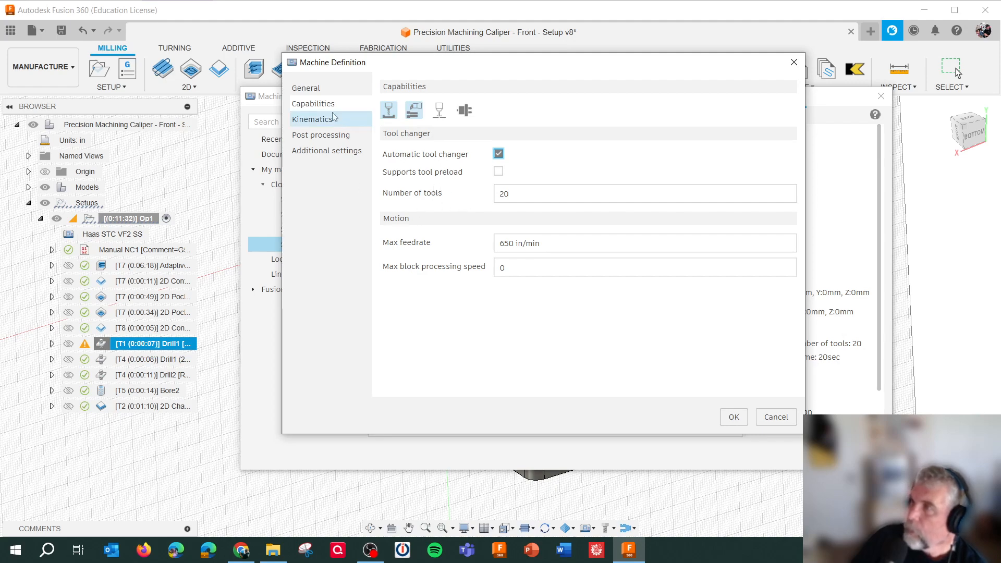
left_click(322, 90)
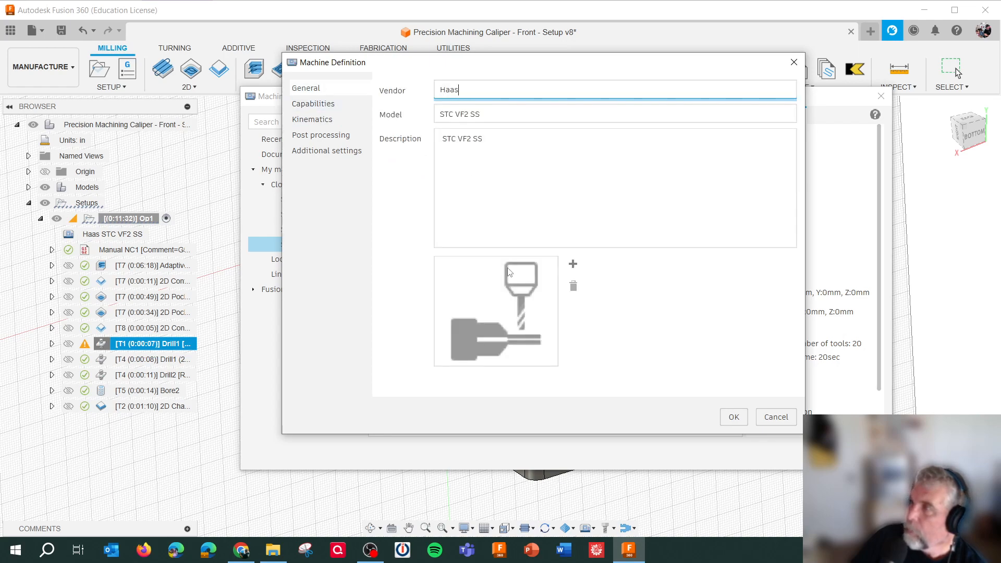
left_click(328, 136)
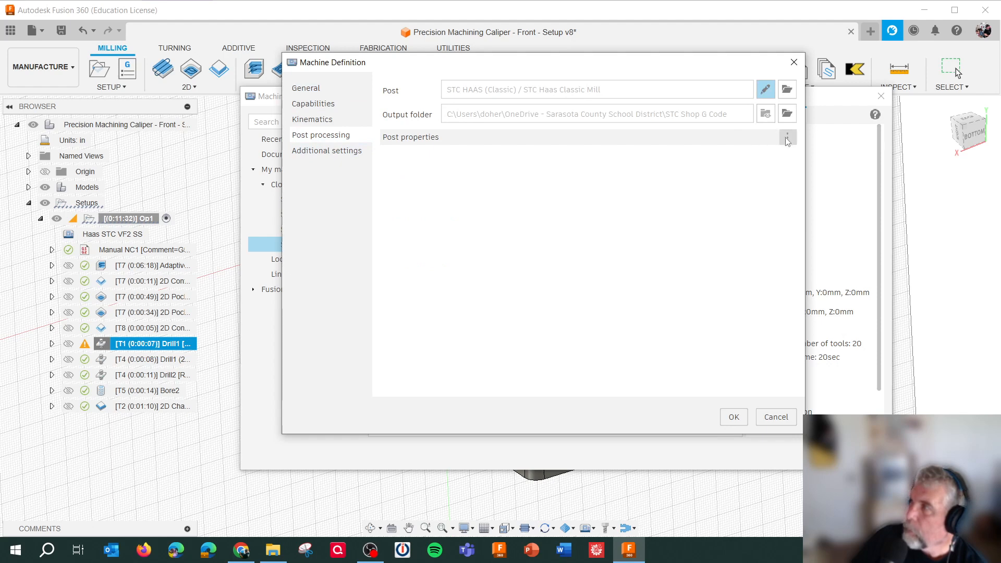
left_click(326, 151)
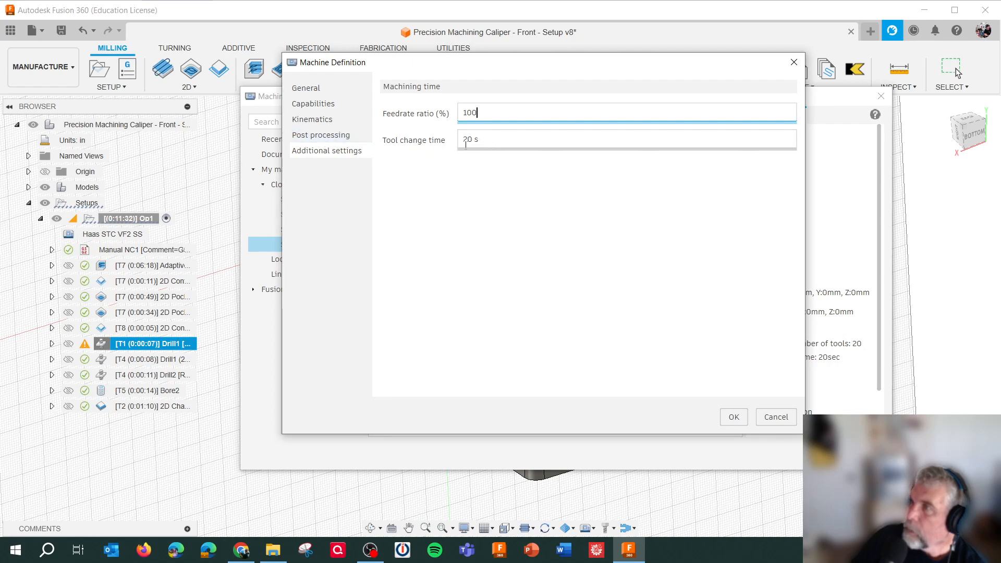
left_click(336, 137)
left_click(311, 120)
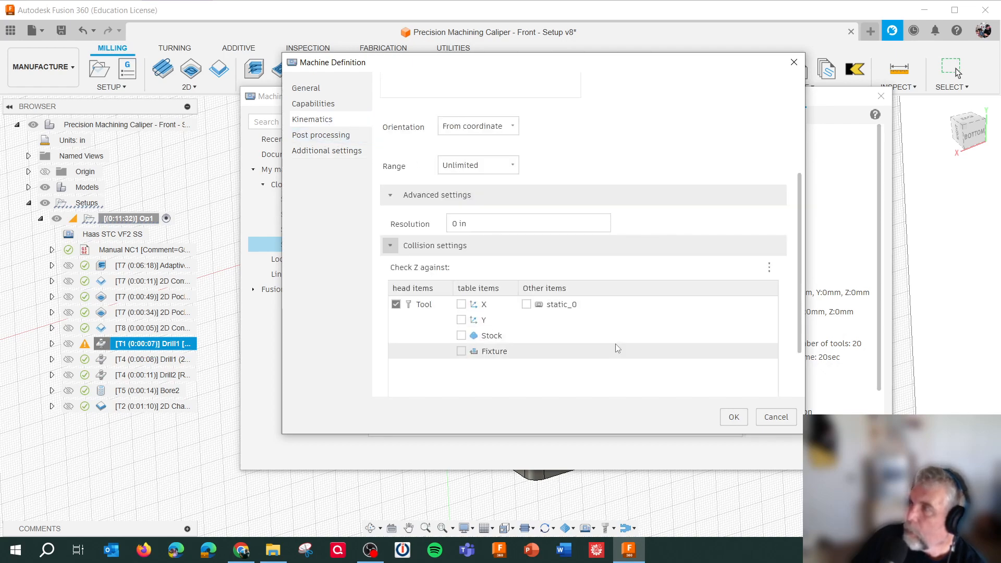
left_click(313, 104)
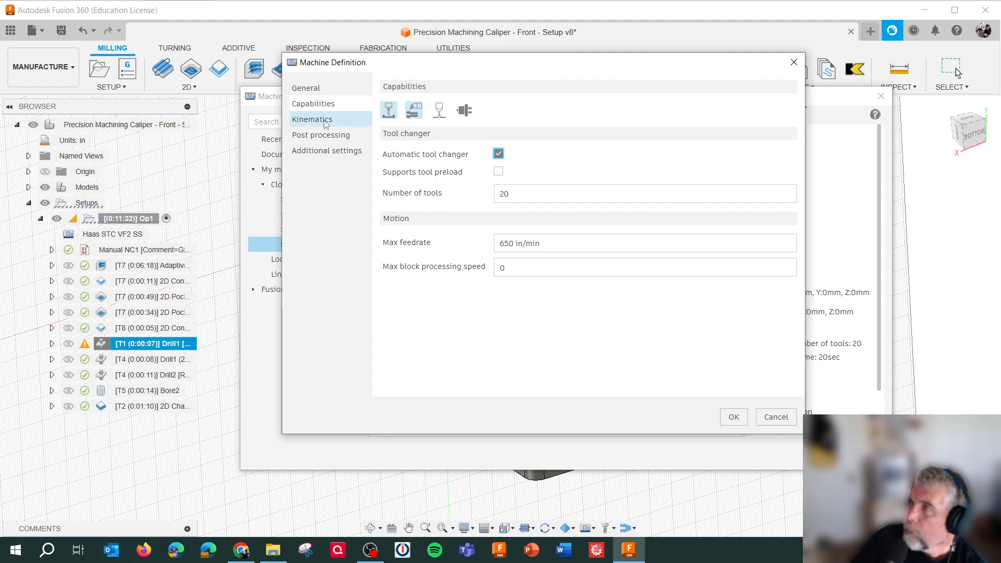
left_click(313, 119)
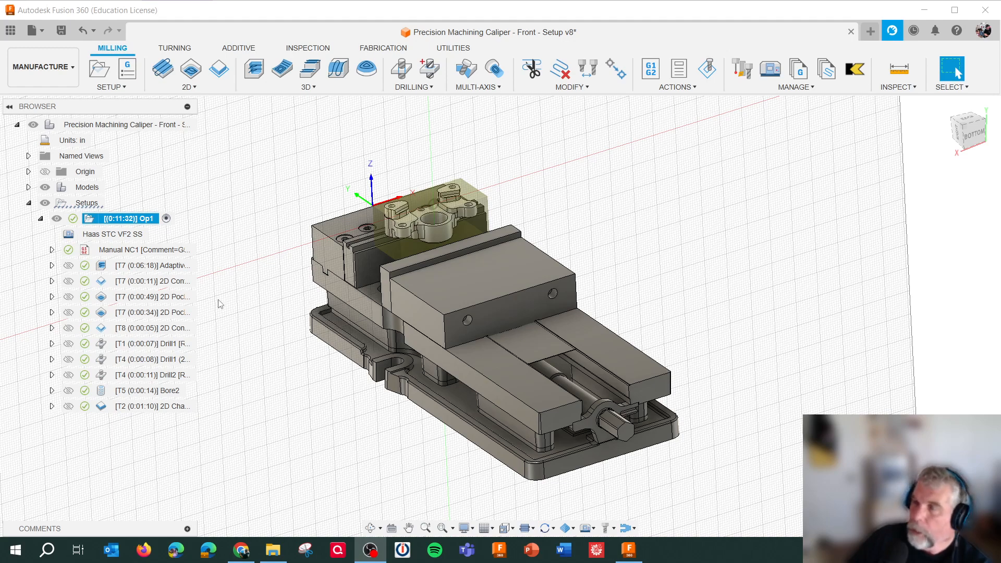
Step: Replace Op1's assigned machine with the Haas STC TM1P from the STC TM CNC Mill folder
left_click(113, 234)
right_click(114, 218)
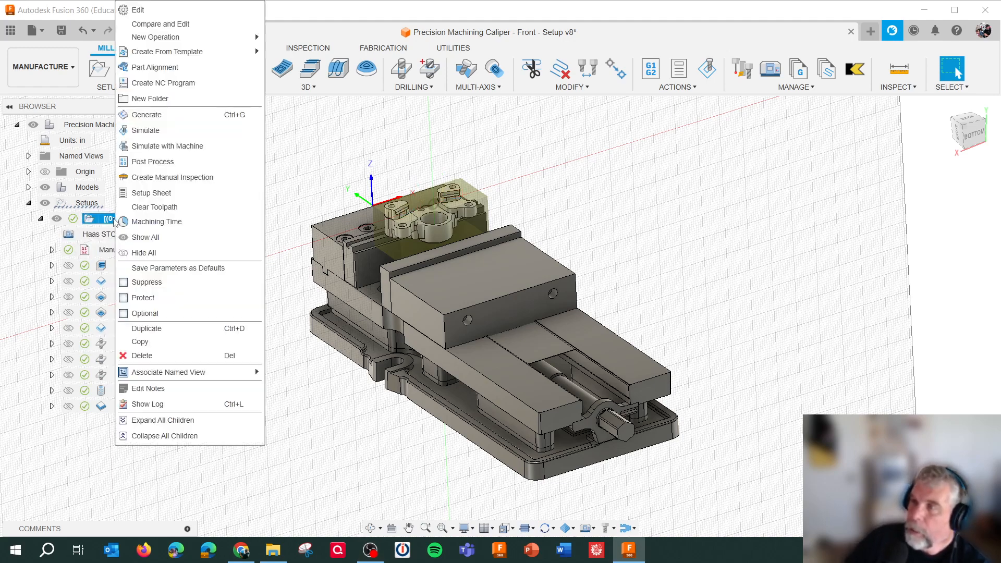
left_click(164, 15)
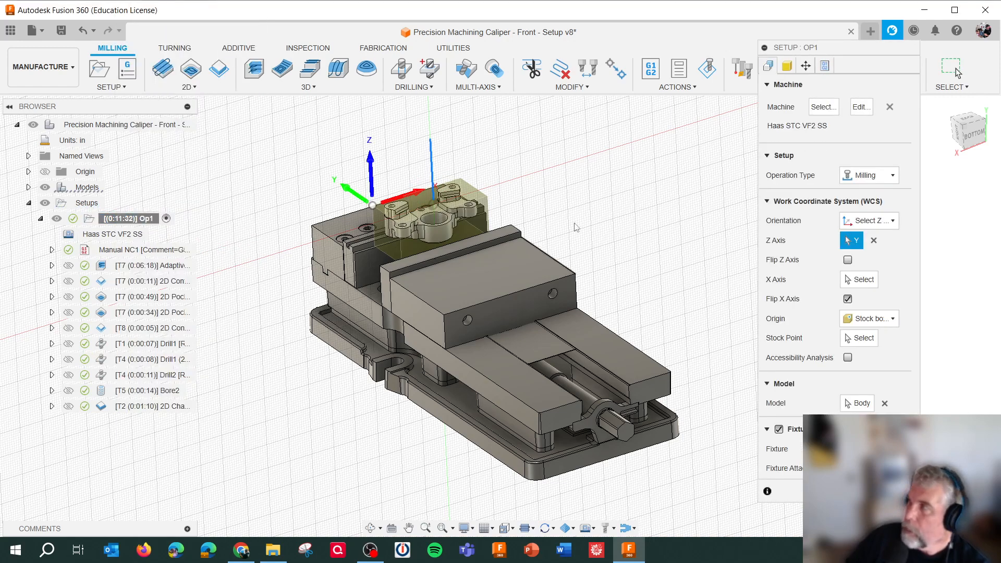
left_click(890, 106)
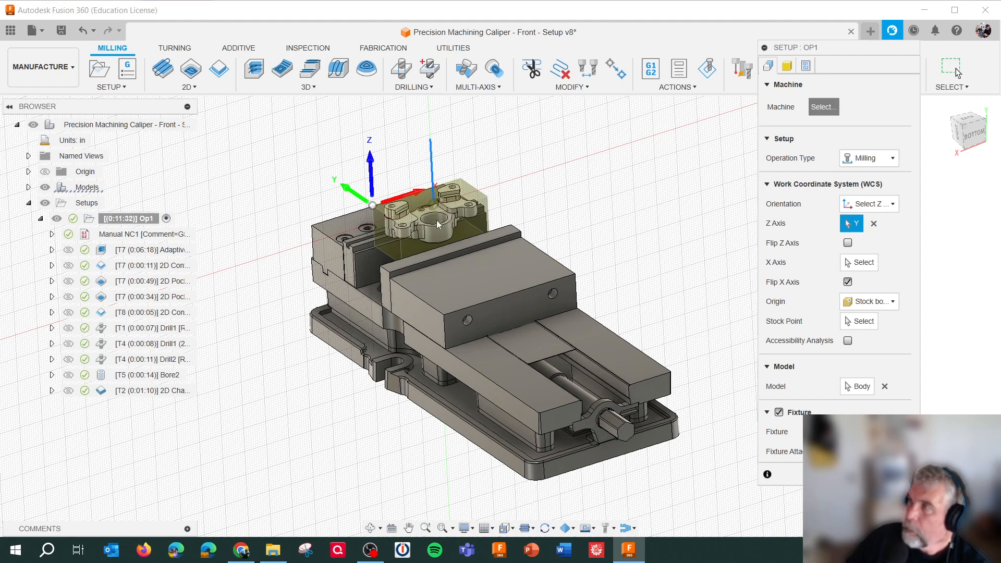
left_click(316, 214)
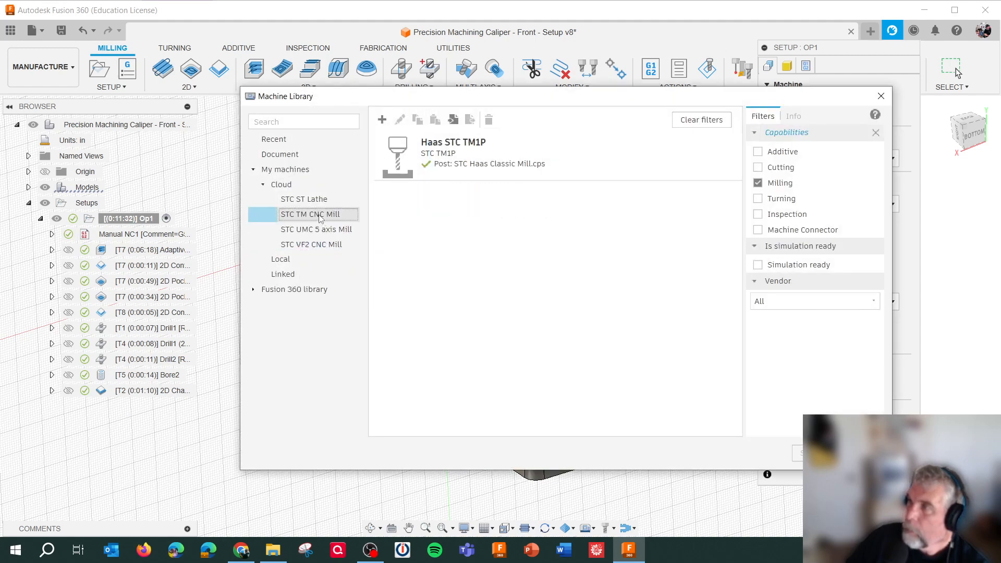
left_click(444, 171)
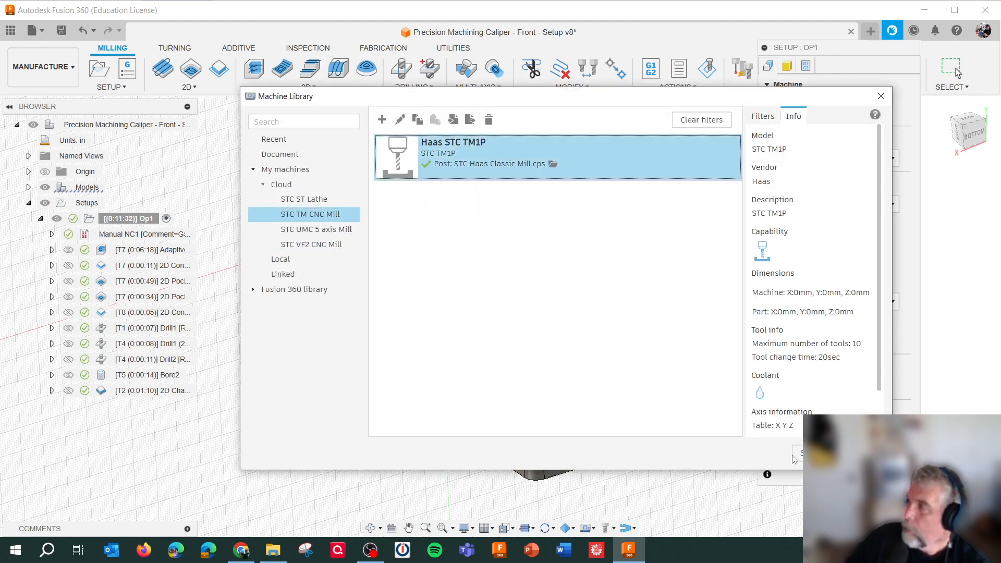
left_click(812, 453)
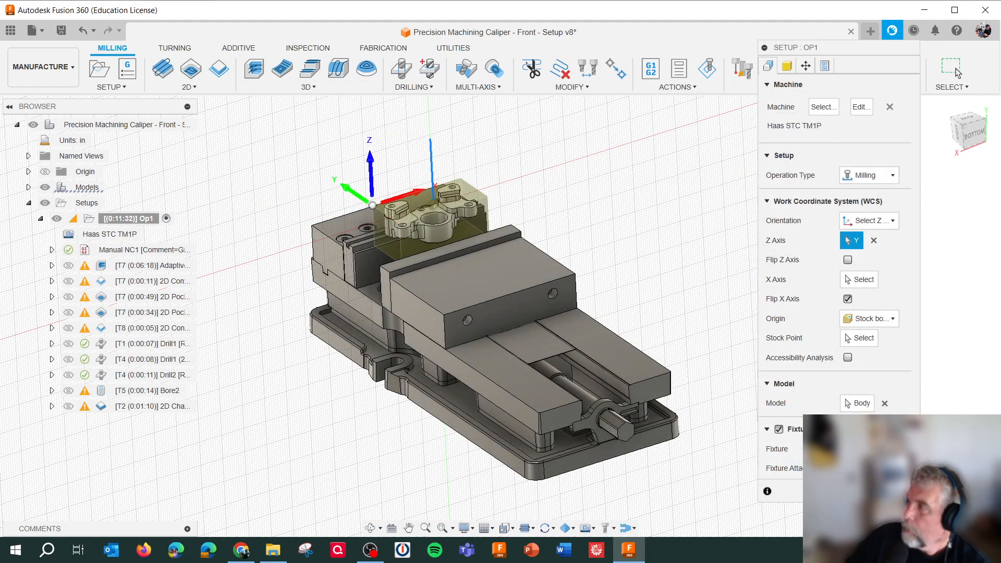
left_click(854, 491)
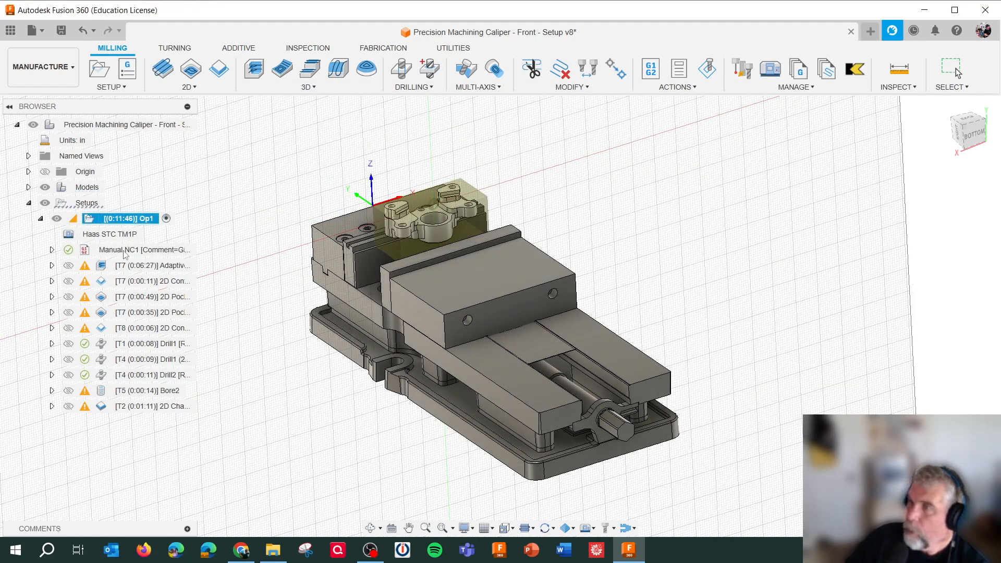
Step: Edit the Adaptive3 operation in Op1 and set its spindle speed to 6000 rpm
left_click(120, 265)
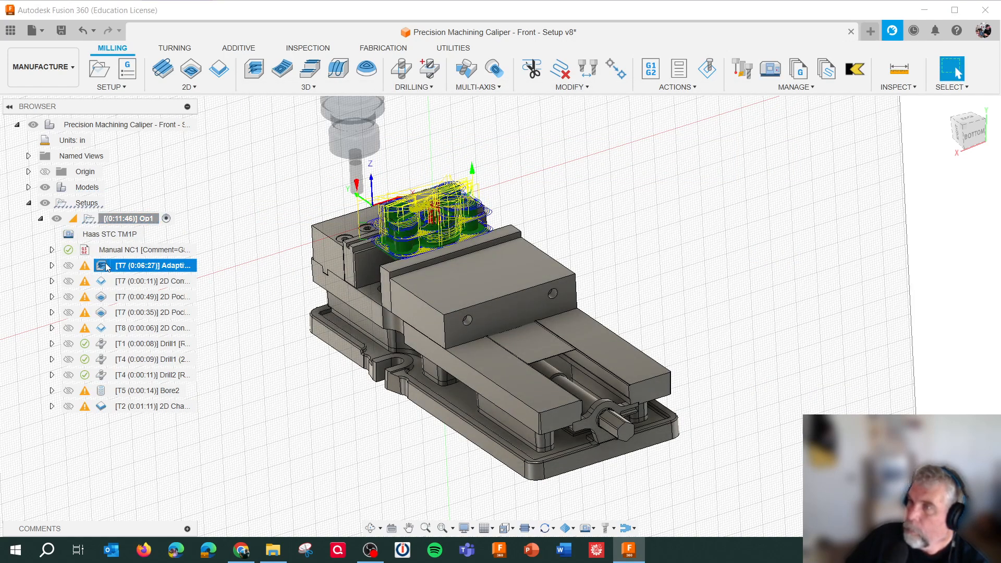
right_click(108, 266)
left_click(137, 10)
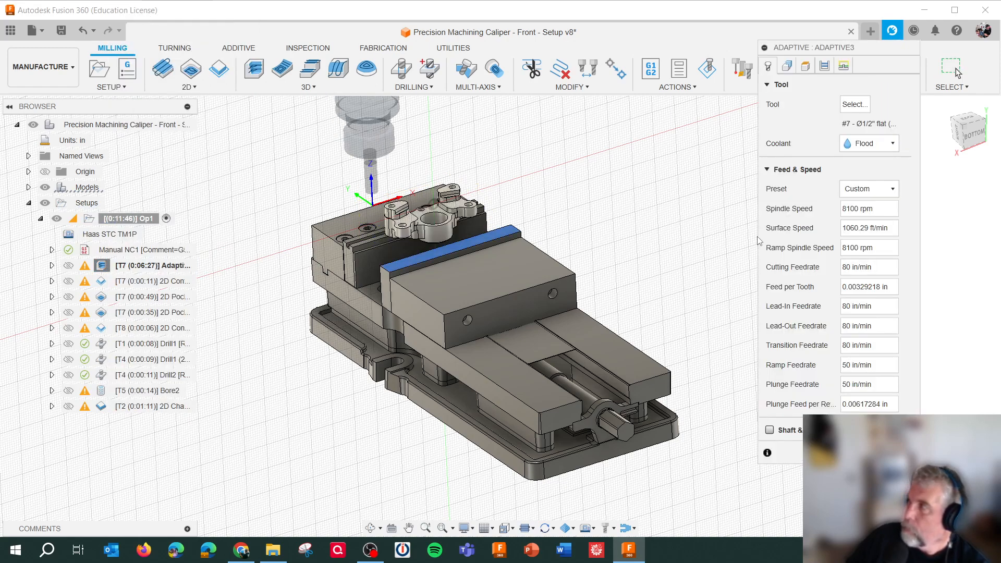
left_click(882, 194)
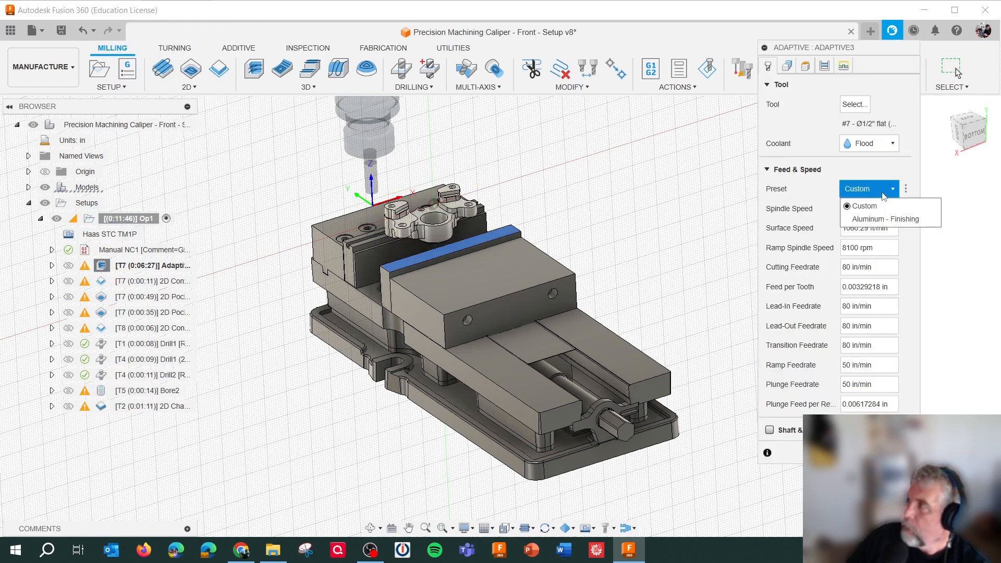
left_click(882, 194)
left_click_drag(884, 208, 744, 214)
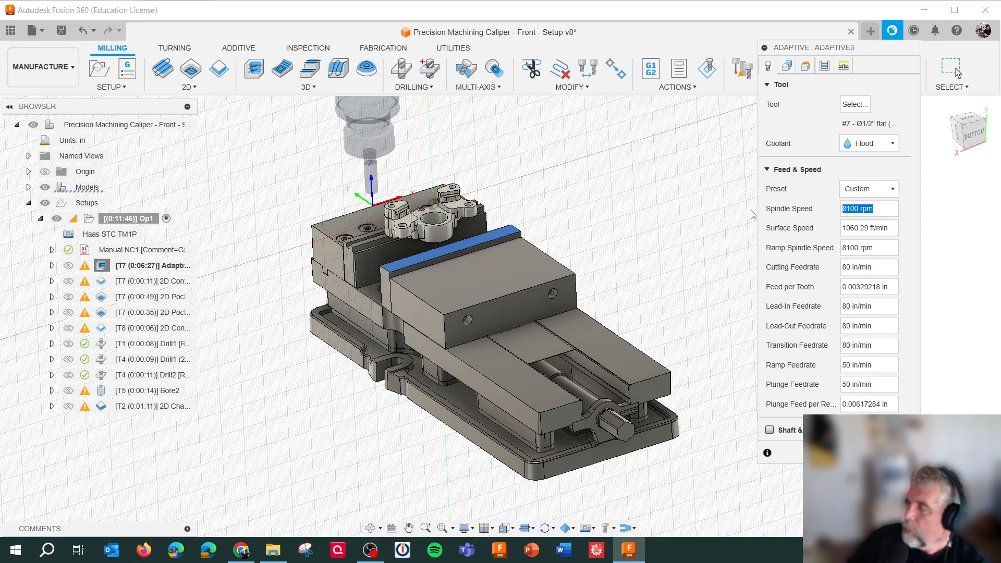
type("600")
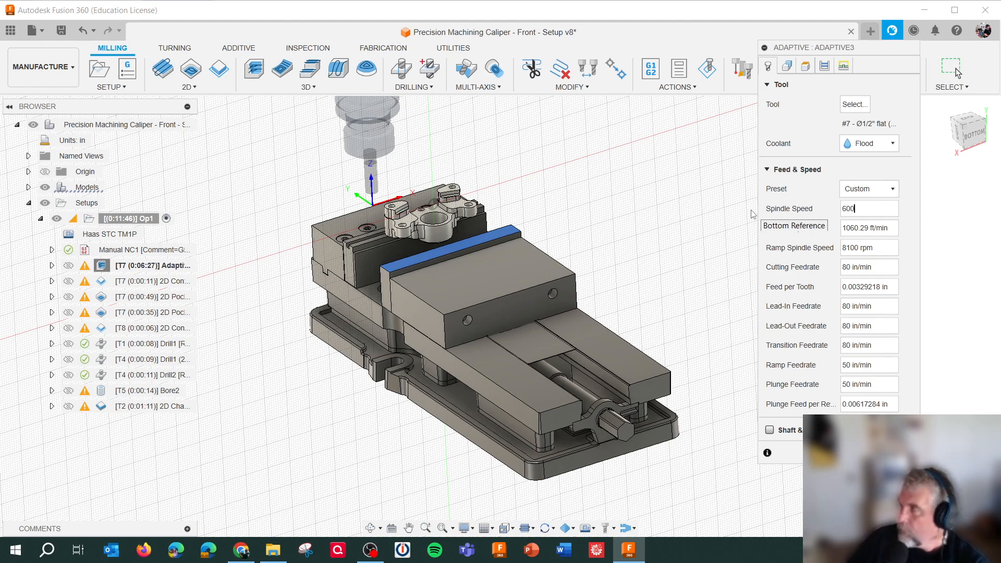
type("0")
key("Return")
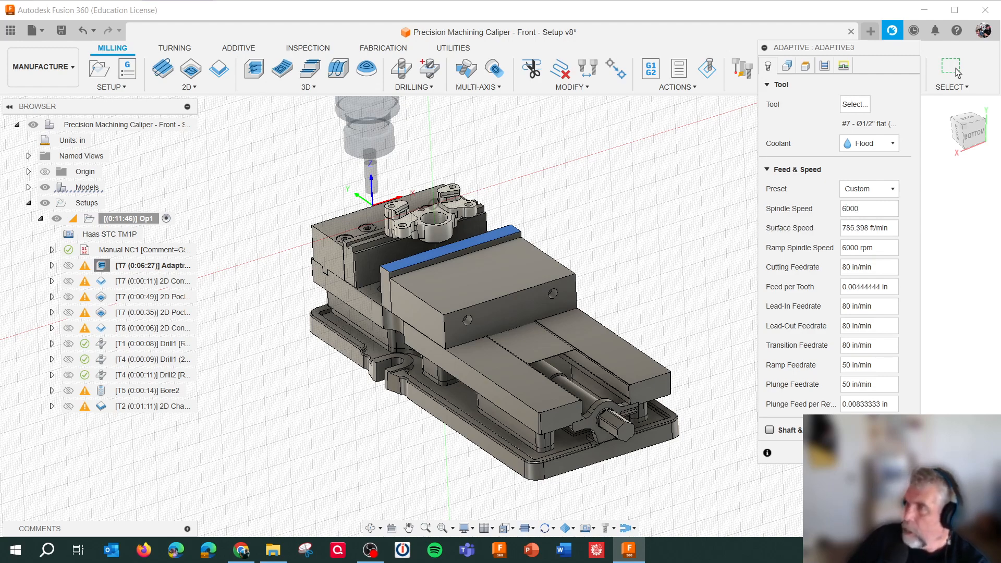
Step: Regenerate the Adaptive3 toolpath even though it is already valid
right_click(185, 264)
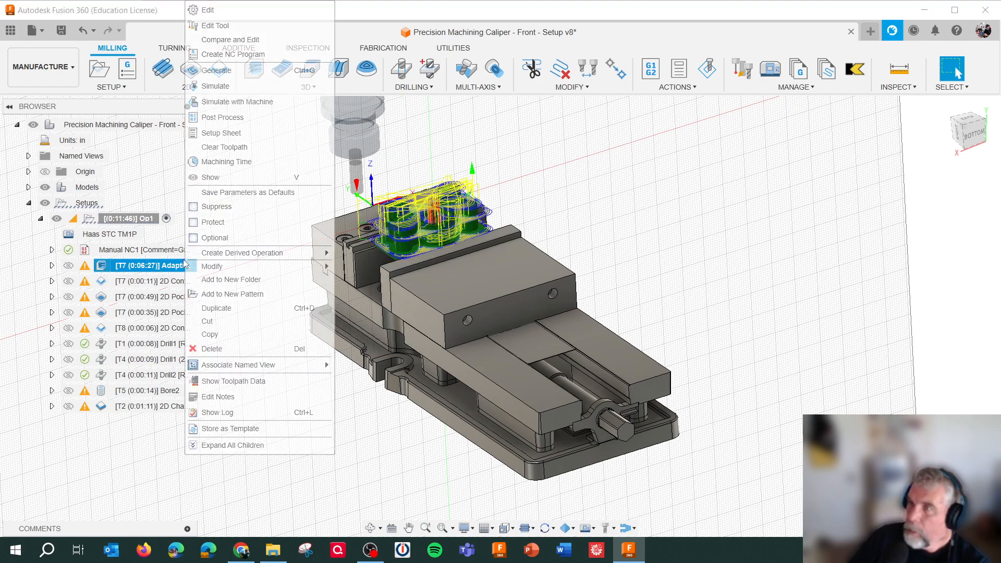
left_click(227, 70)
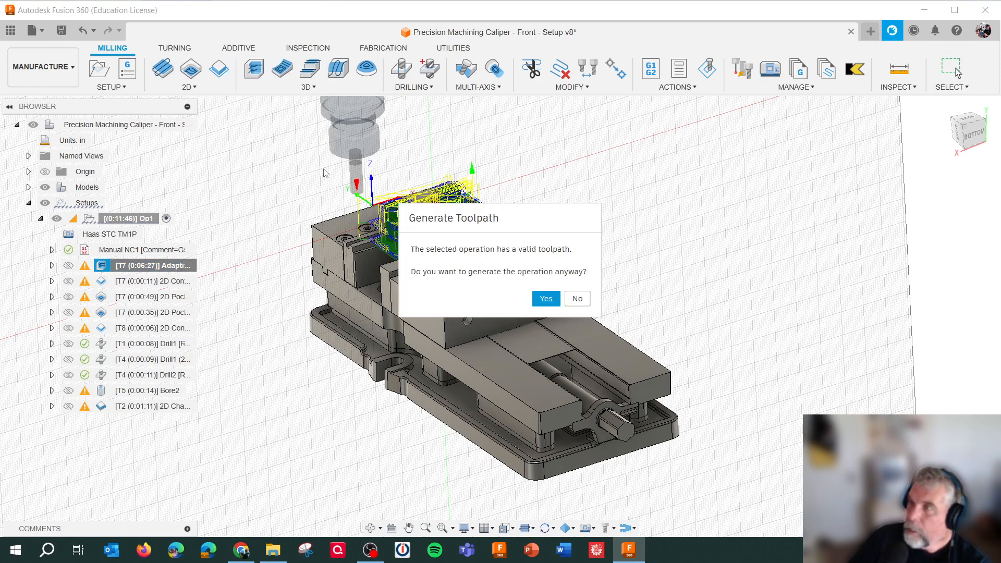
left_click(545, 299)
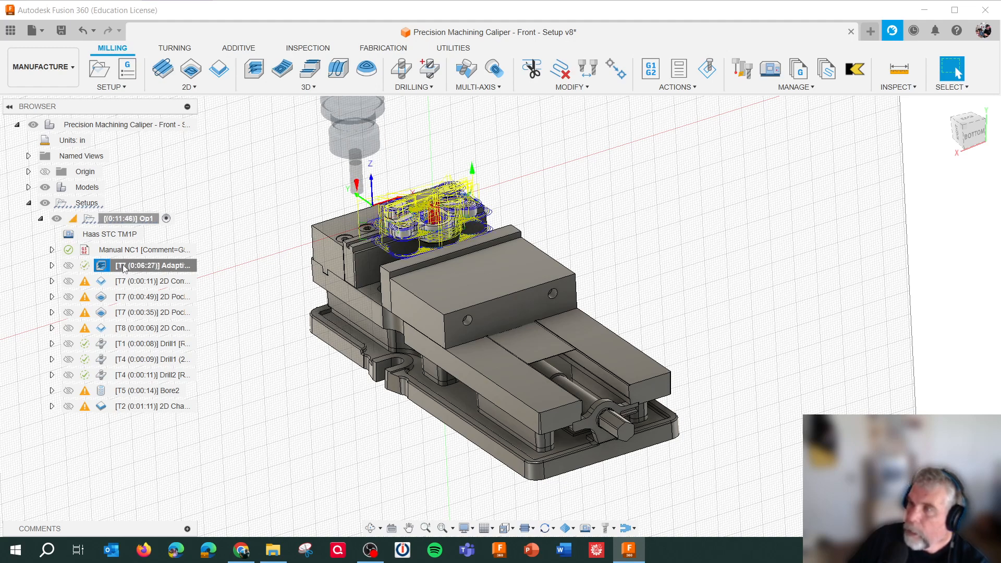
Step: Reopen the Adaptive3 operation, try a spindle speed of 800 rpm and check its feed per tooth
right_click(125, 267)
left_click(151, 10)
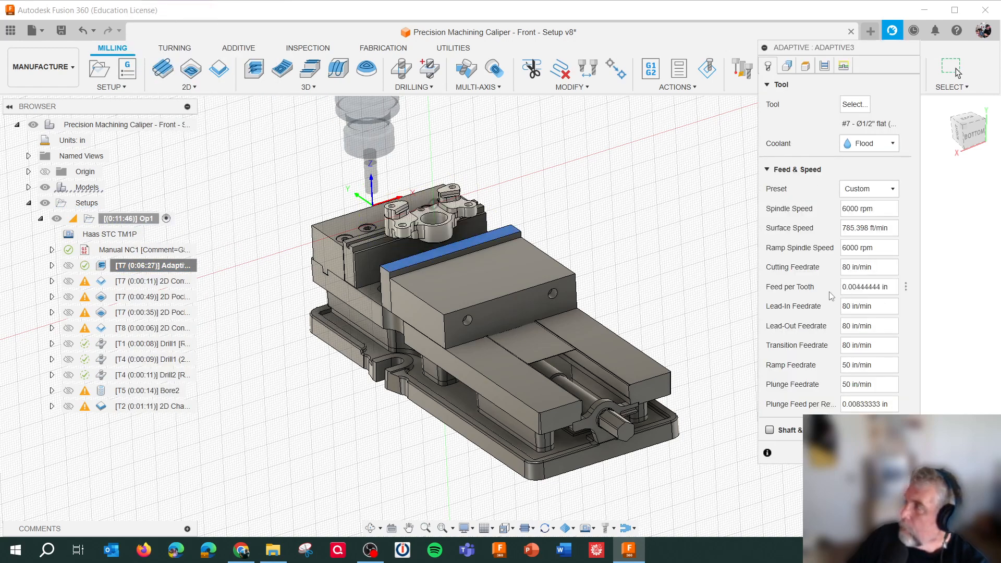
left_click(863, 208)
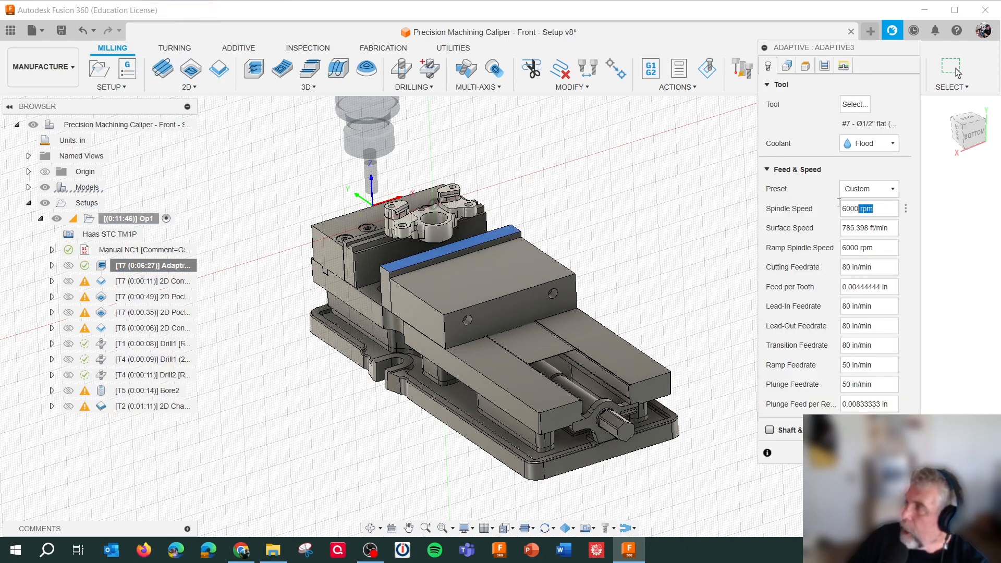
type("8")
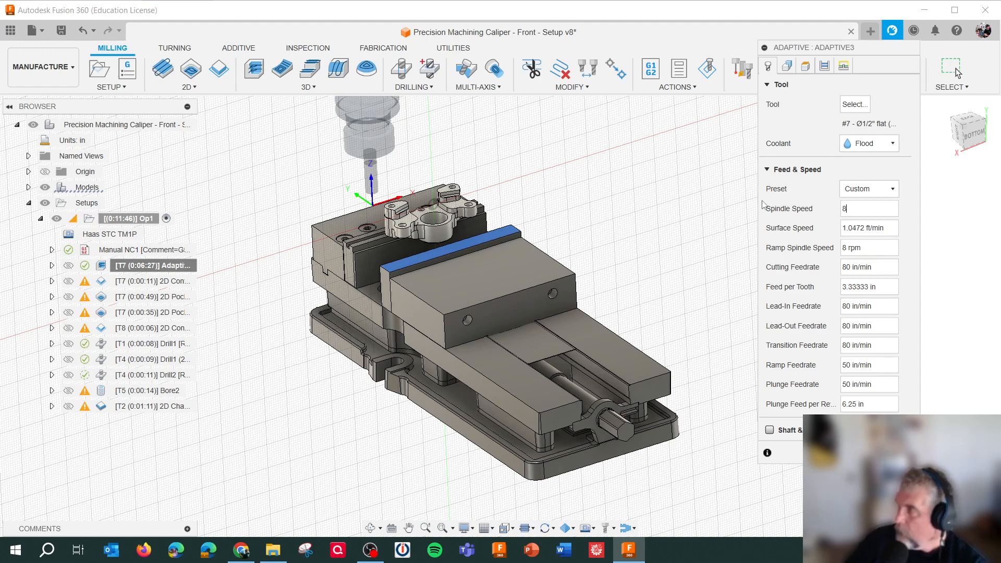
type("00")
key("Return")
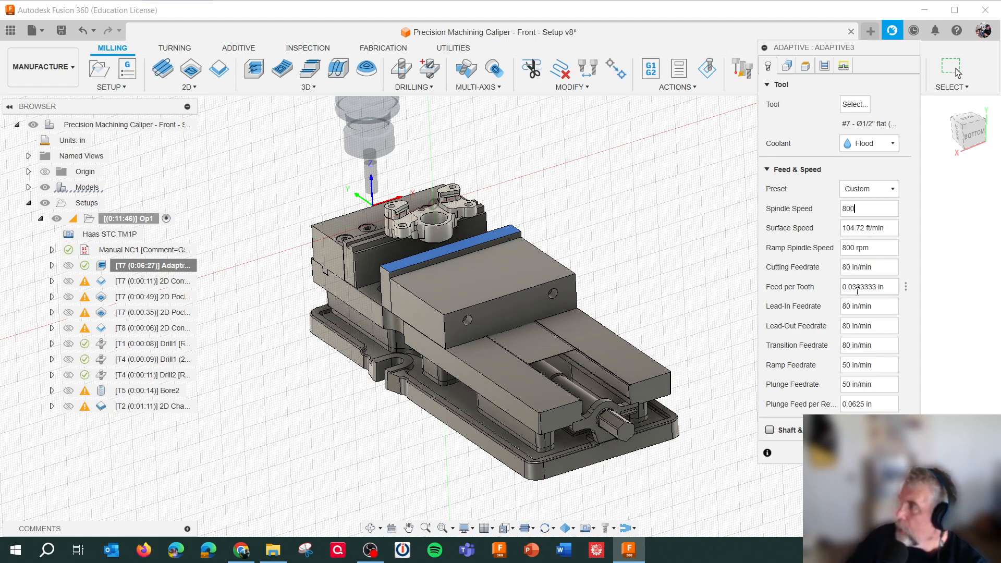
left_click_drag(893, 291, 845, 294)
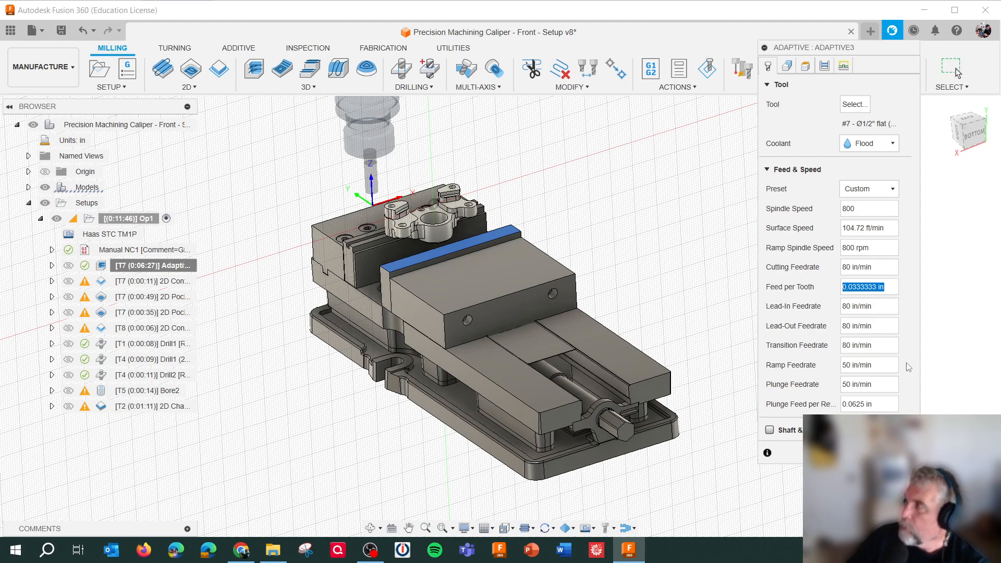
Step: Apply the Aluminum - Finishing preset to Adaptive3's feeds and speeds and check the feed per tooth
left_click(869, 189)
left_click(870, 220)
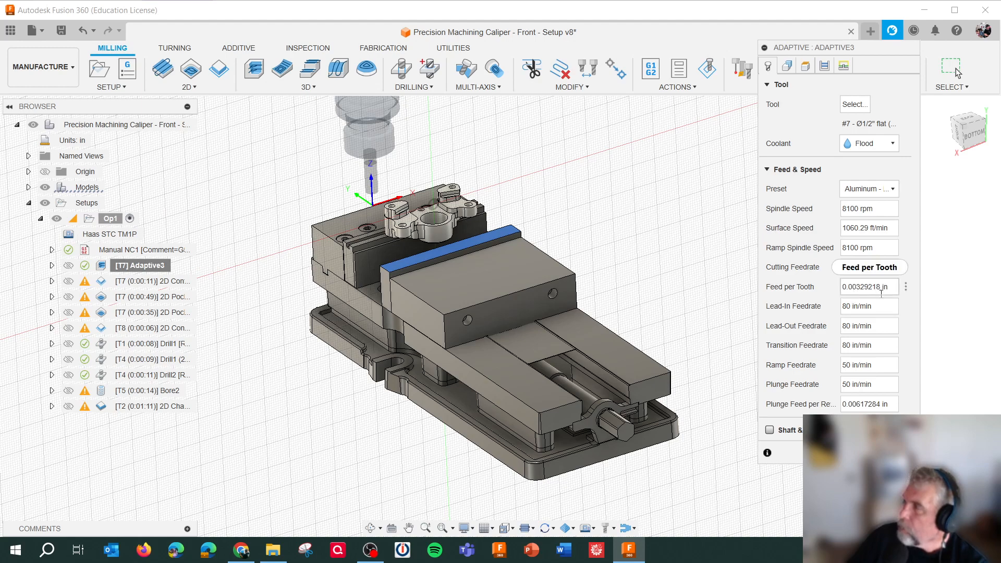
mouse_move(882, 294)
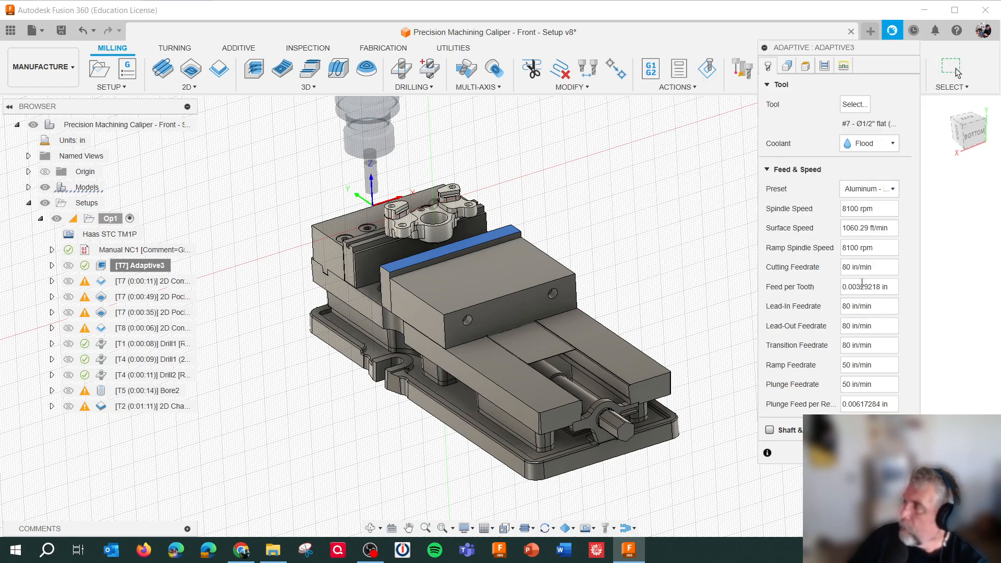
Step: Set Adaptive3's spindle speed to 6000 rpm and feed per tooth to .003 in, and close the machine library
left_click(883, 208)
left_click_drag(888, 213, 778, 226)
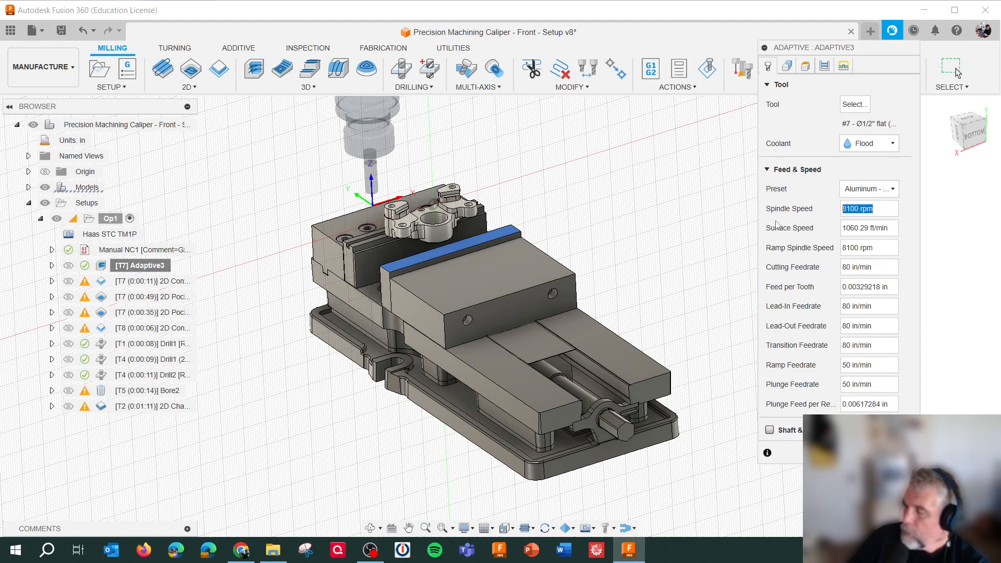
type("6000")
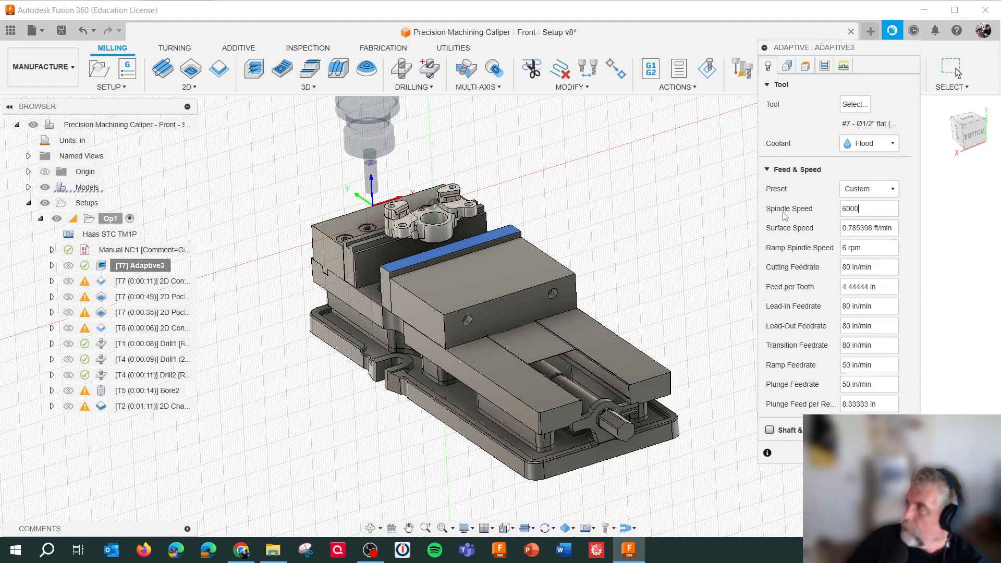
left_click_drag(892, 287, 759, 285)
type(".0")
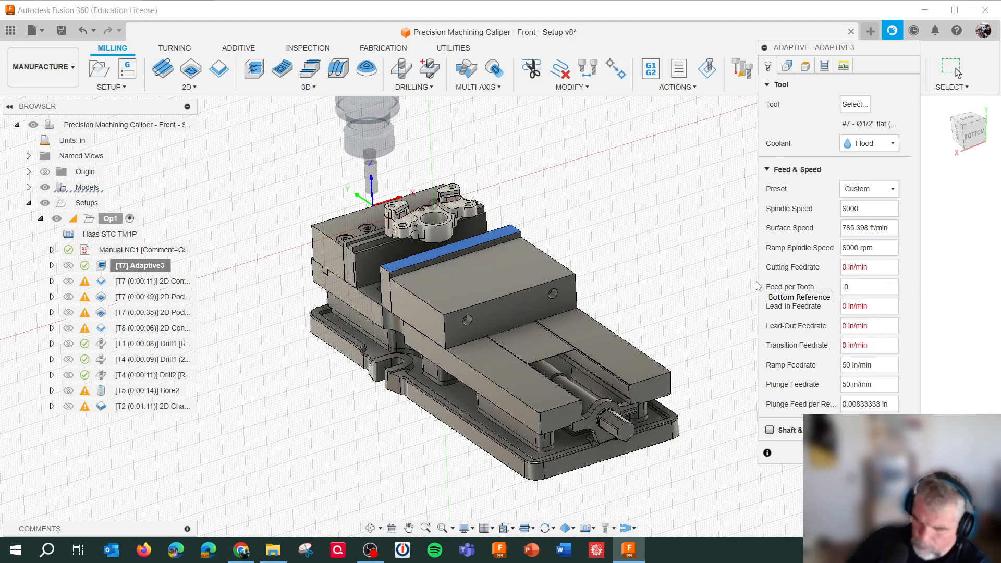
type("303")
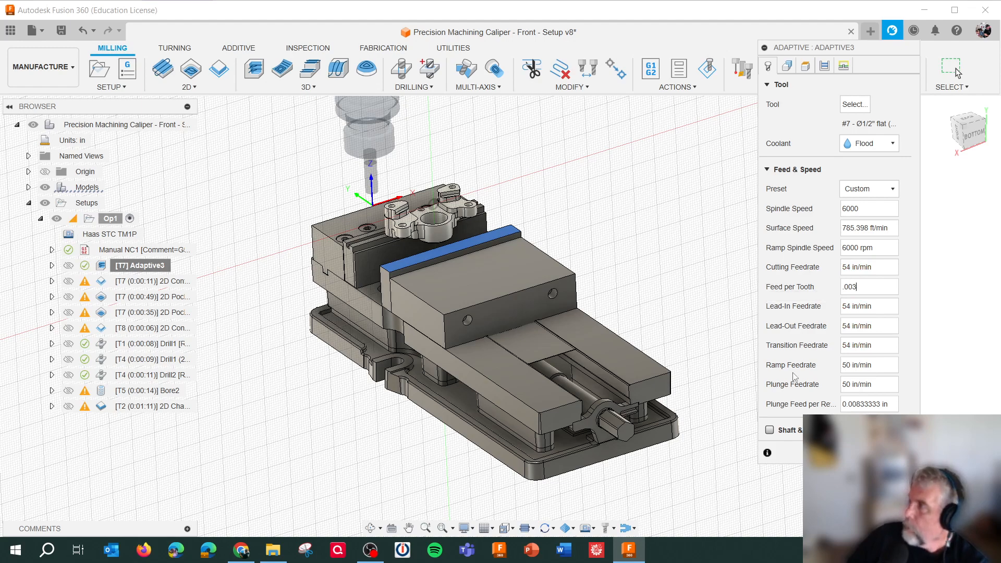
key("Return")
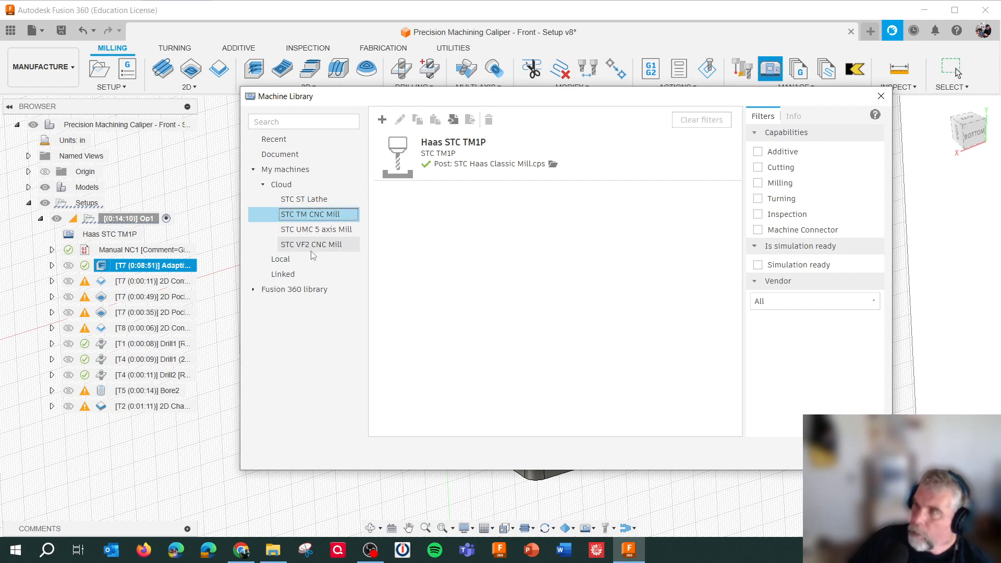
left_click(859, 453)
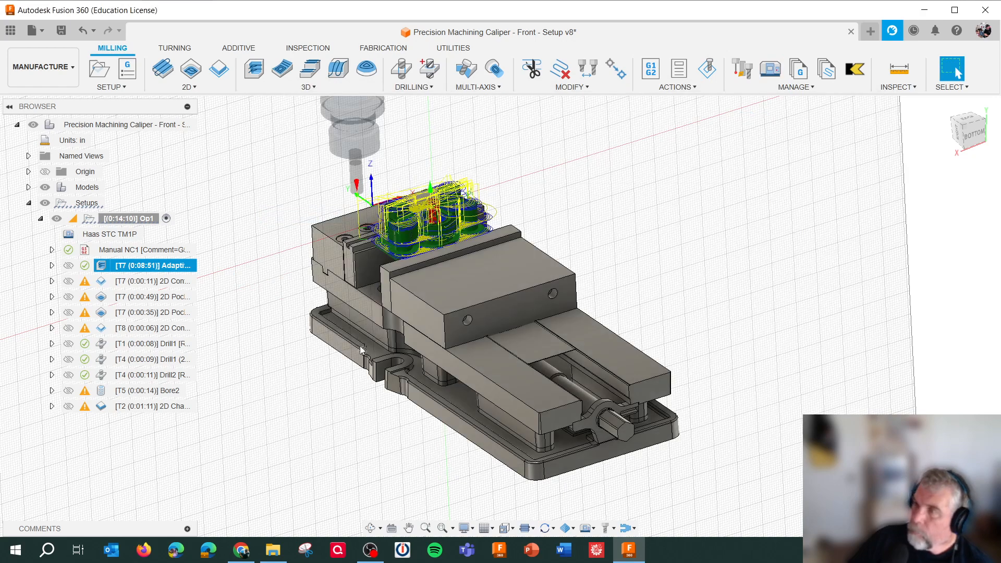